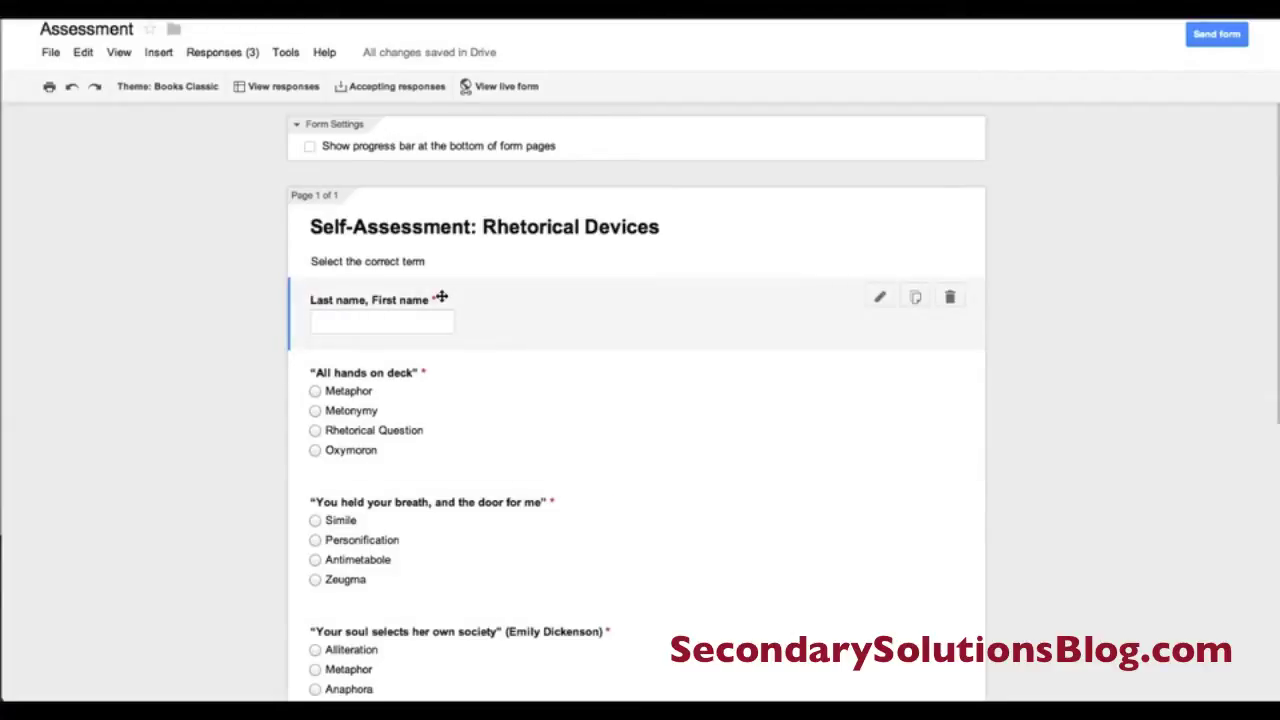
scroll(490, 368, "down", 3)
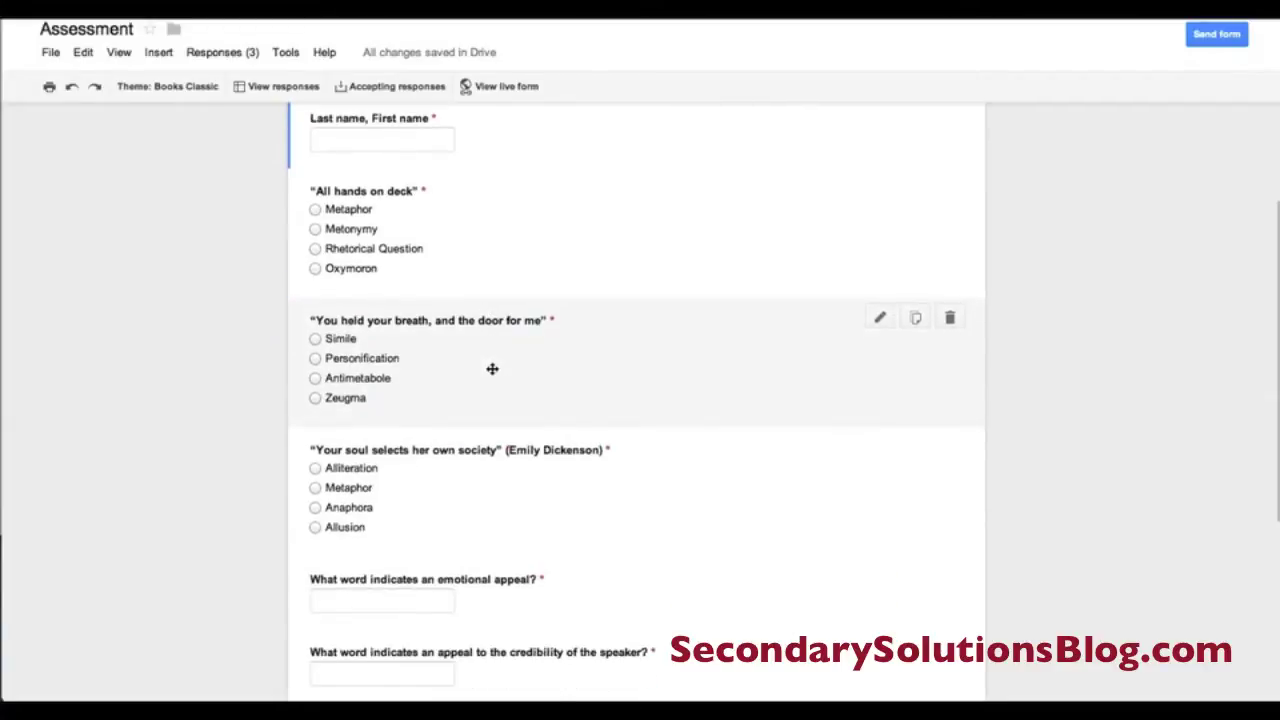
scroll(492, 369, "down", 1)
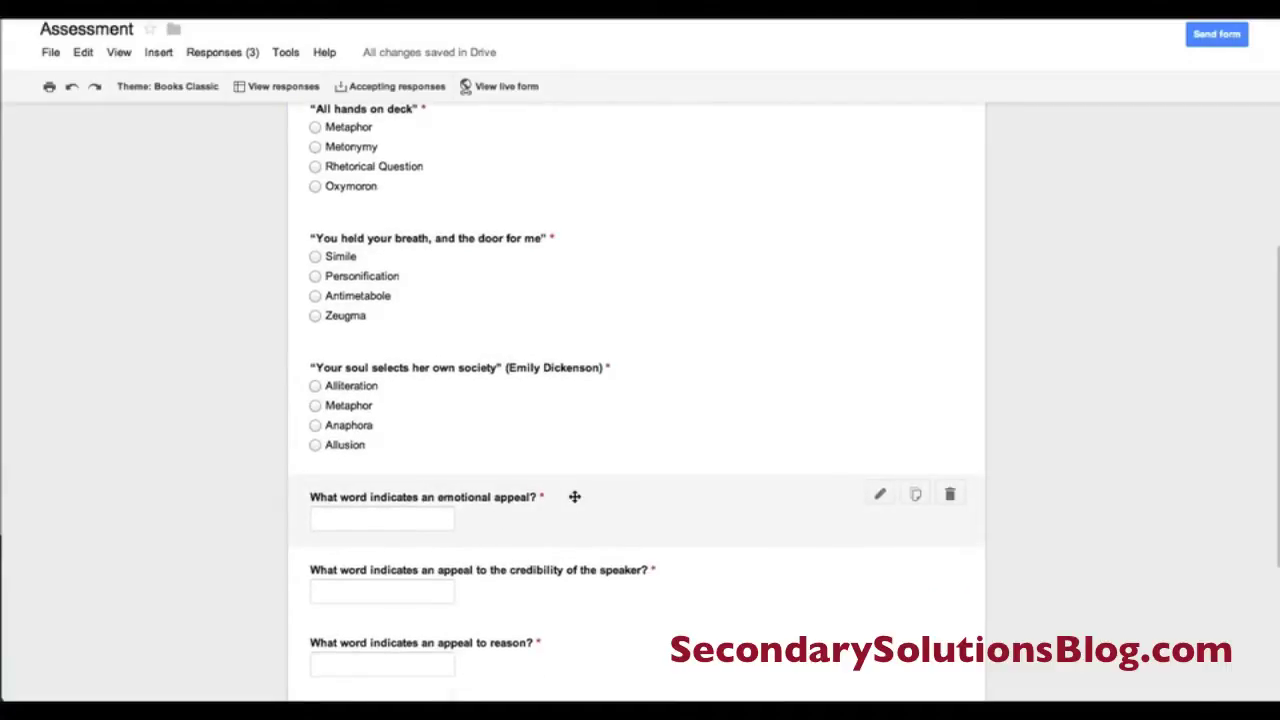
scroll(575, 496, "down", 1)
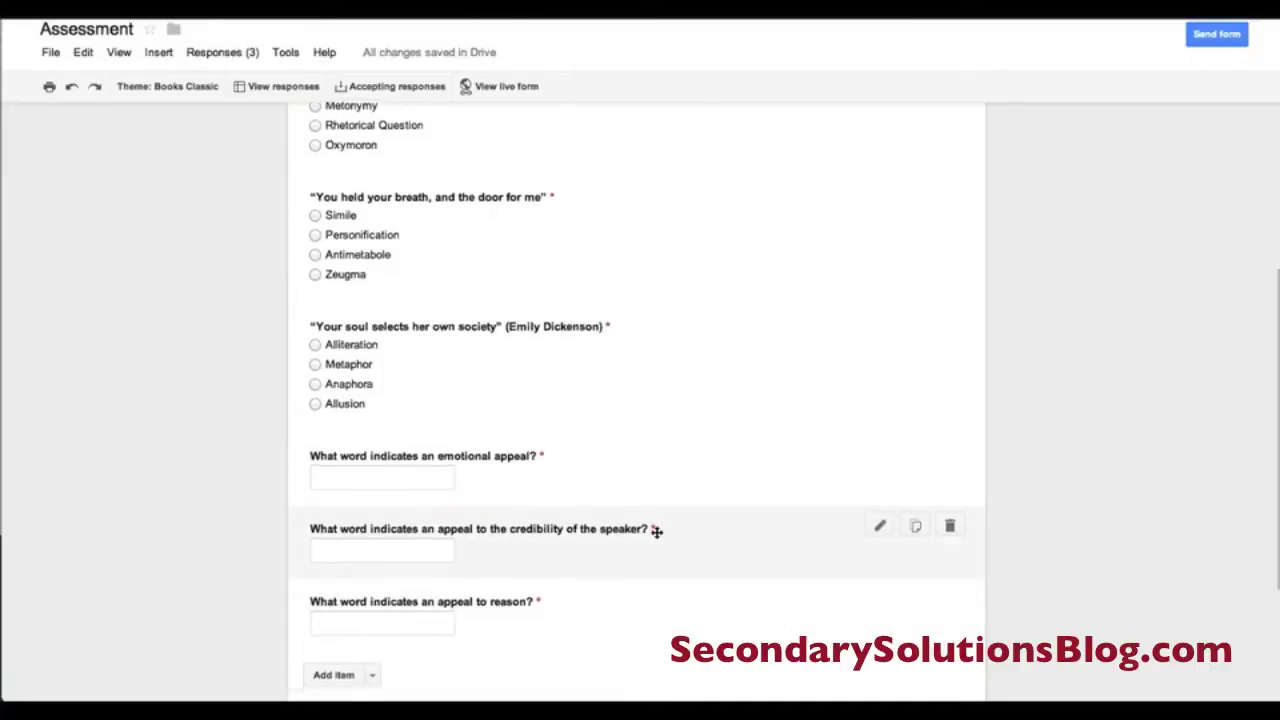
scroll(656, 530, "down", 2)
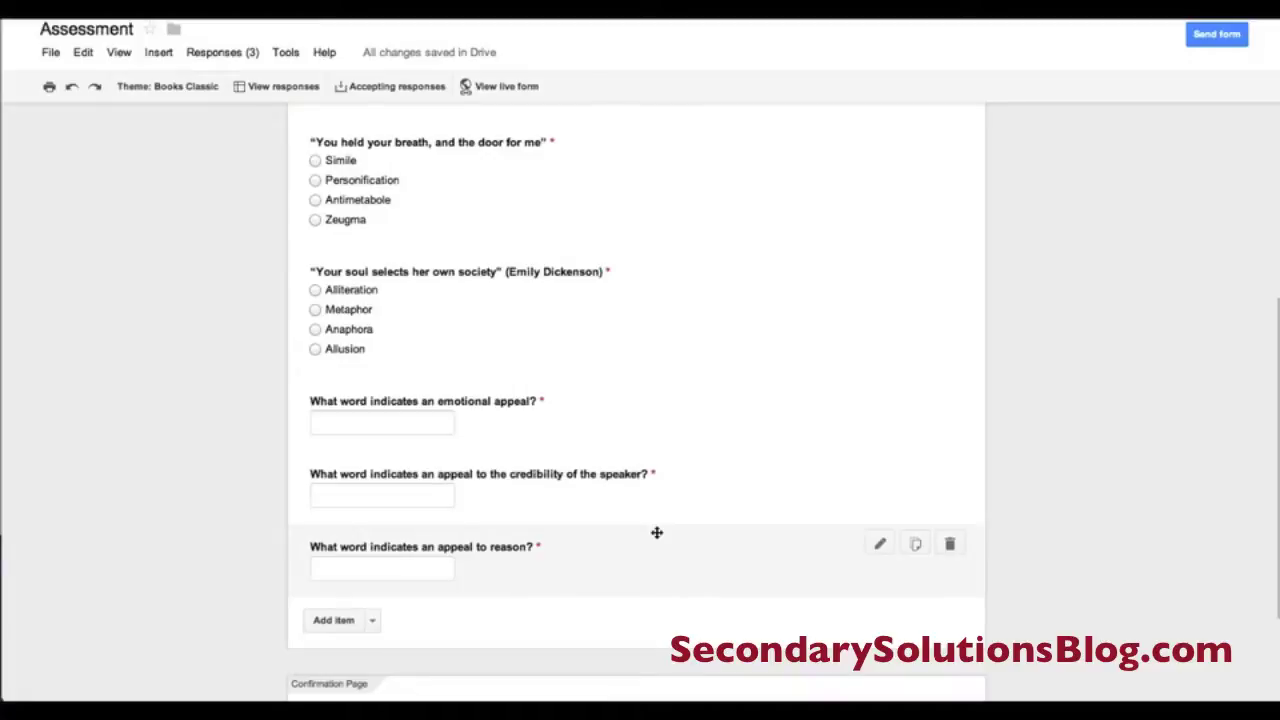
scroll(657, 532, "down", 3)
scroll(660, 536, "up", 3)
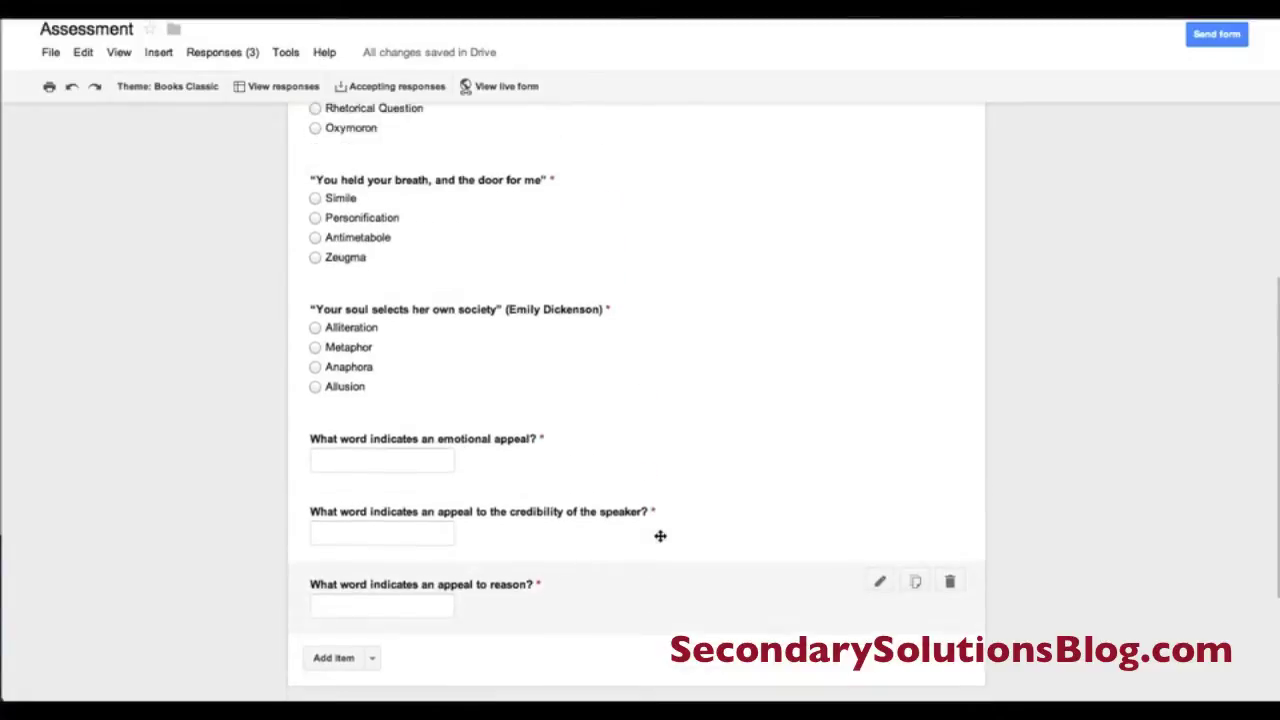
scroll(660, 536, "up", 6)
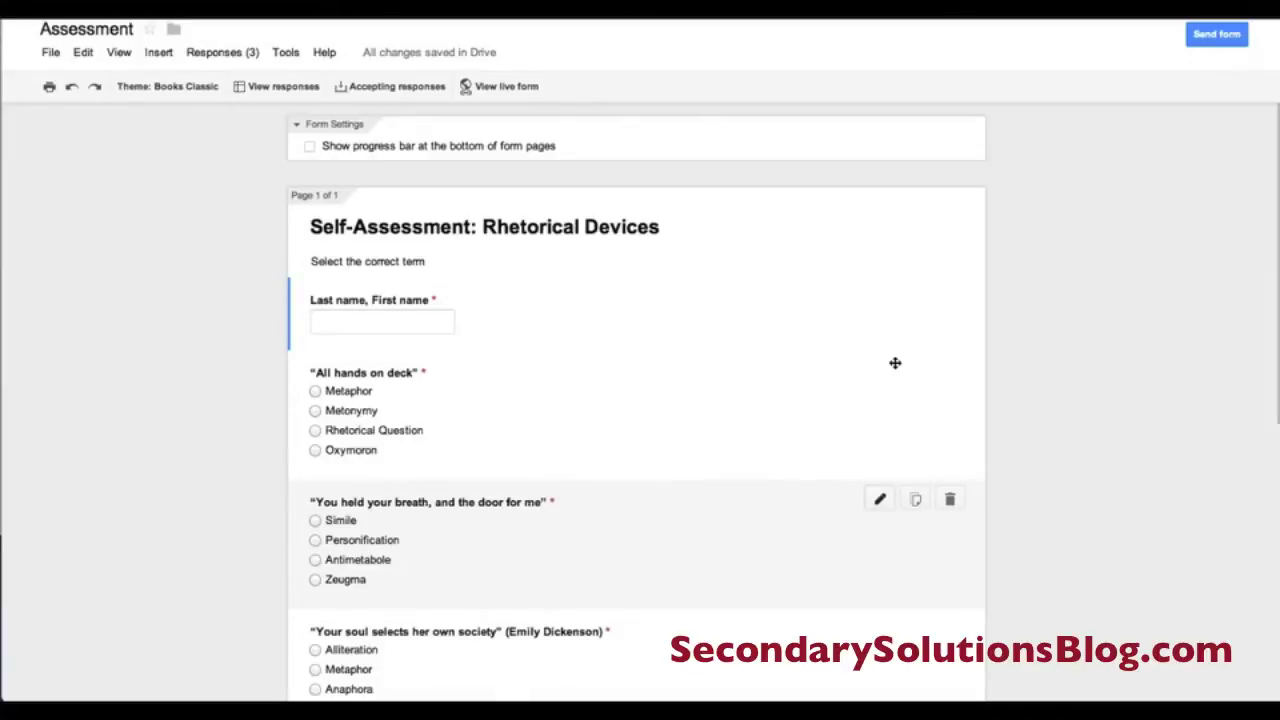
left_click(519, 87)
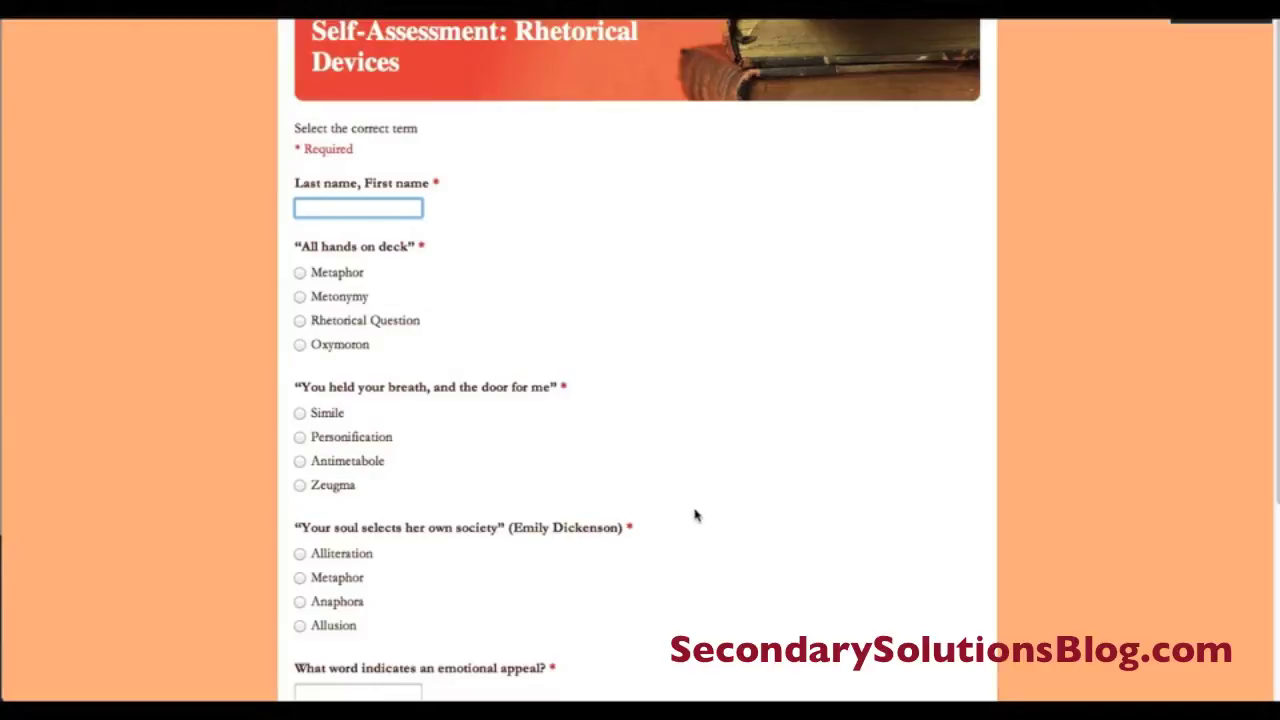
In the live form, enter a student name and answer Metonymy, Zeugma and Alliteration
scroll(697, 509, "down", 1)
type("Guthrie, Emily")
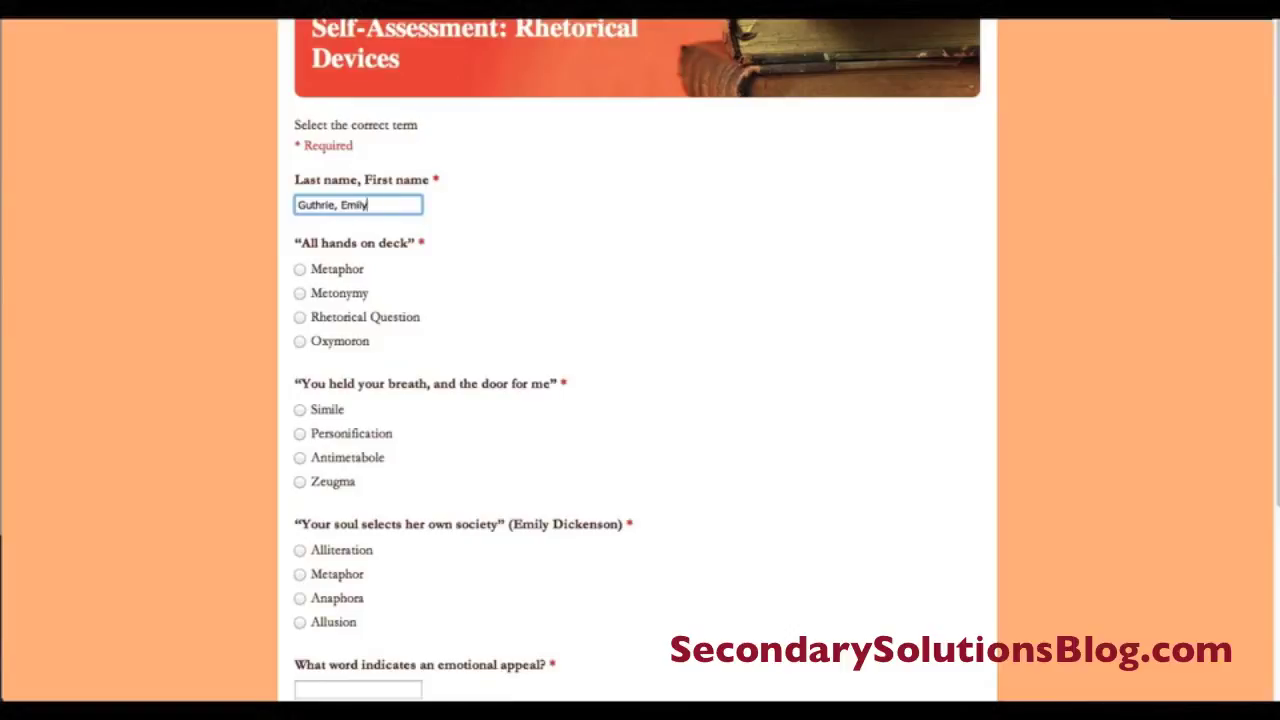
left_click(323, 295)
left_click(322, 484)
left_click(318, 548)
Answer the three appeal questions with pathos, ethos and logos
scroll(336, 543, "down", 2)
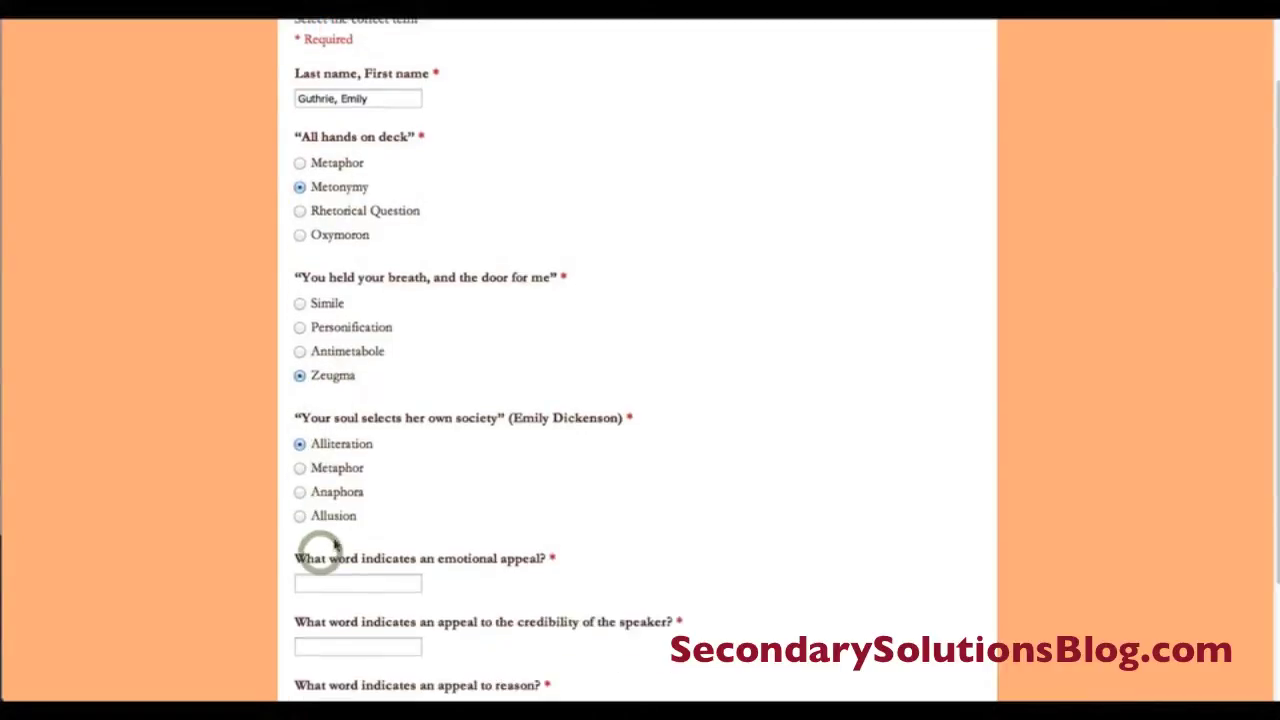
scroll(336, 543, "down", 2)
left_click(352, 466)
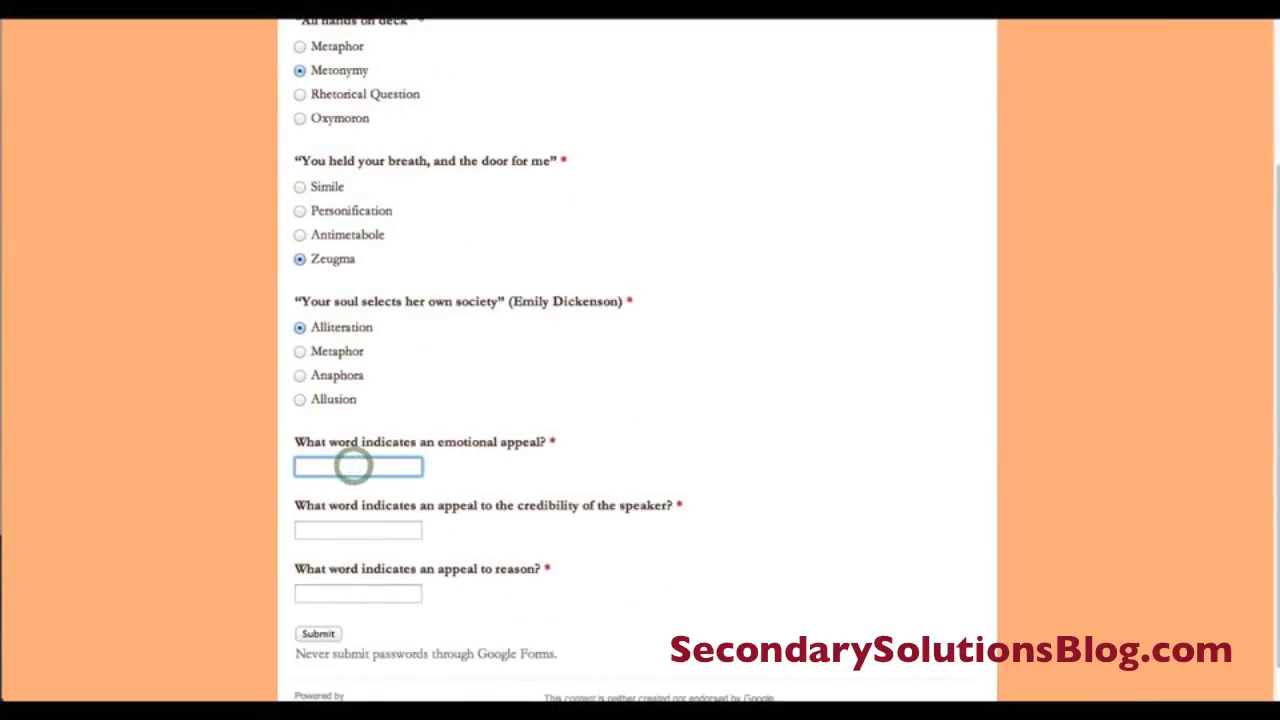
type("patho")
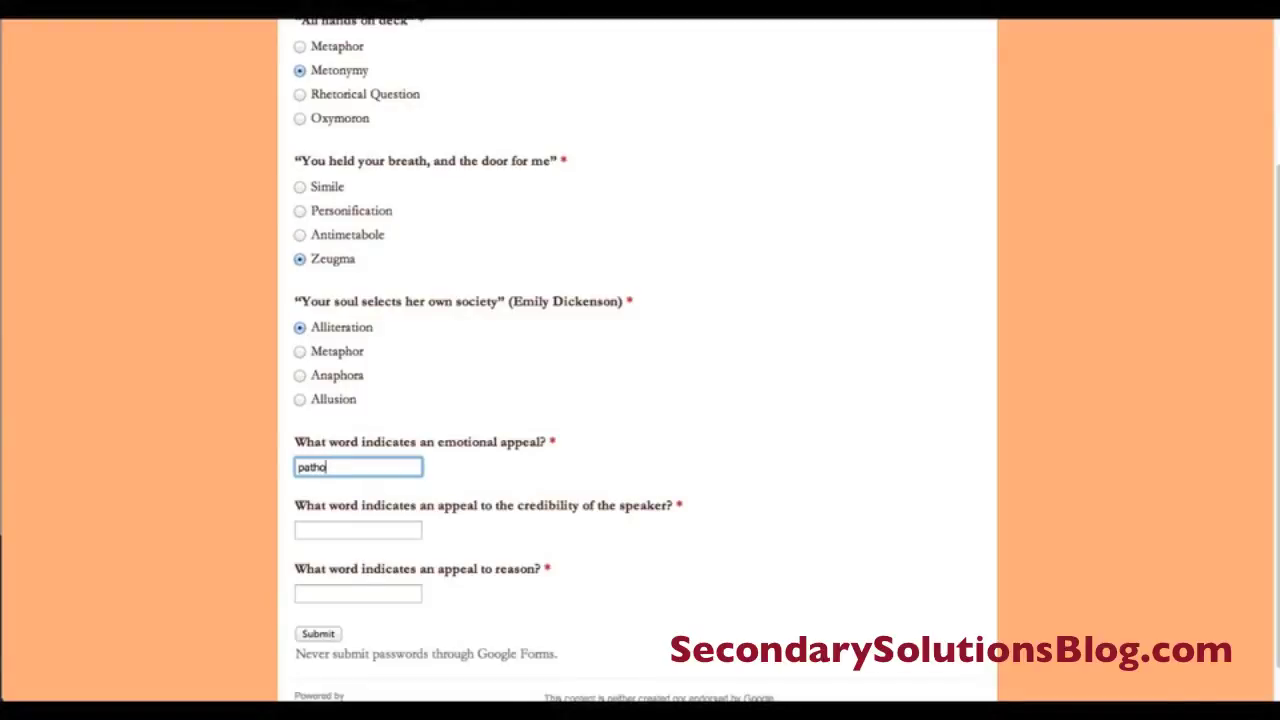
type("s")
left_click(358, 530)
type("ethos")
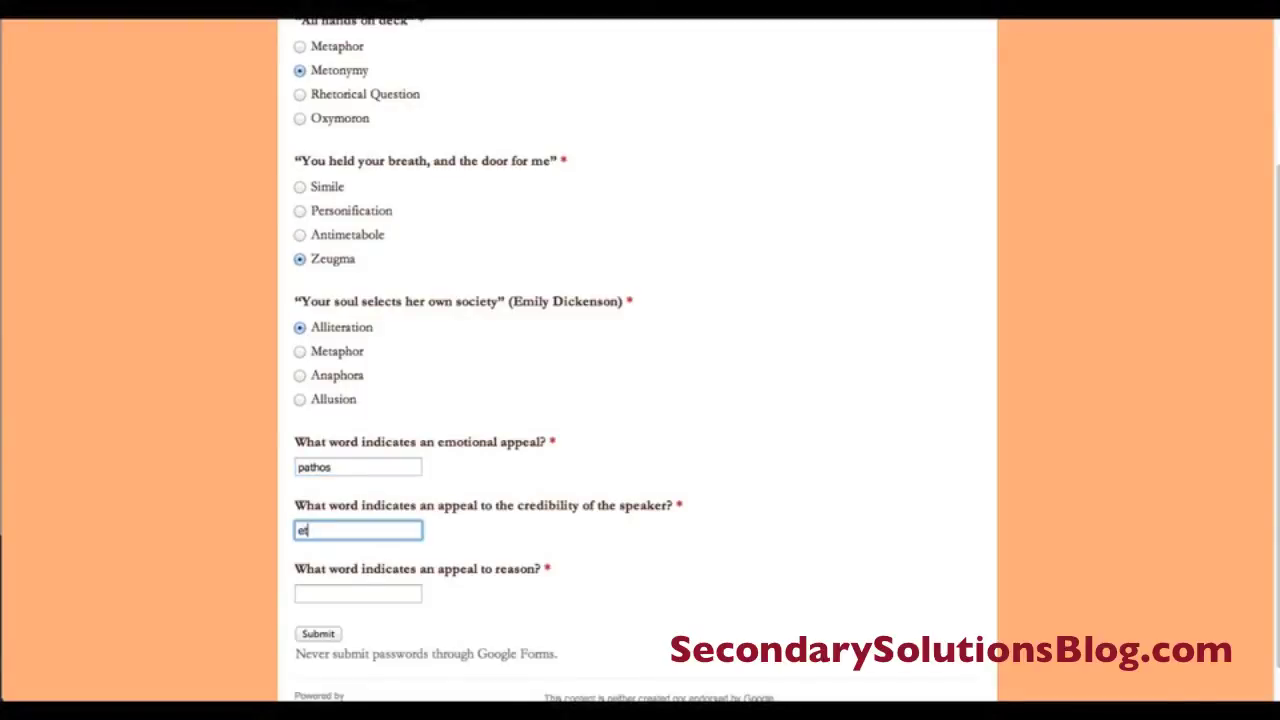
left_click(358, 593)
type("lo")
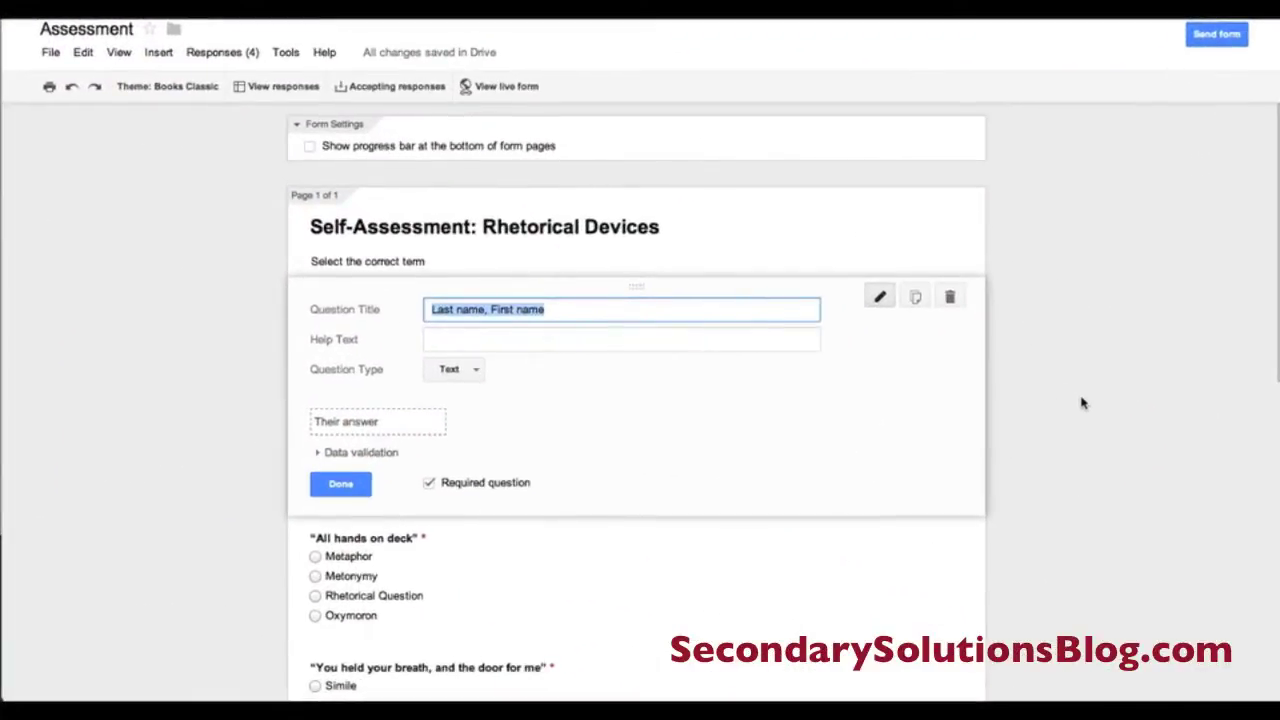
Copy the form's shareable link, then open the collected responses as a spreadsheet
scroll(1081, 403, "down", 10)
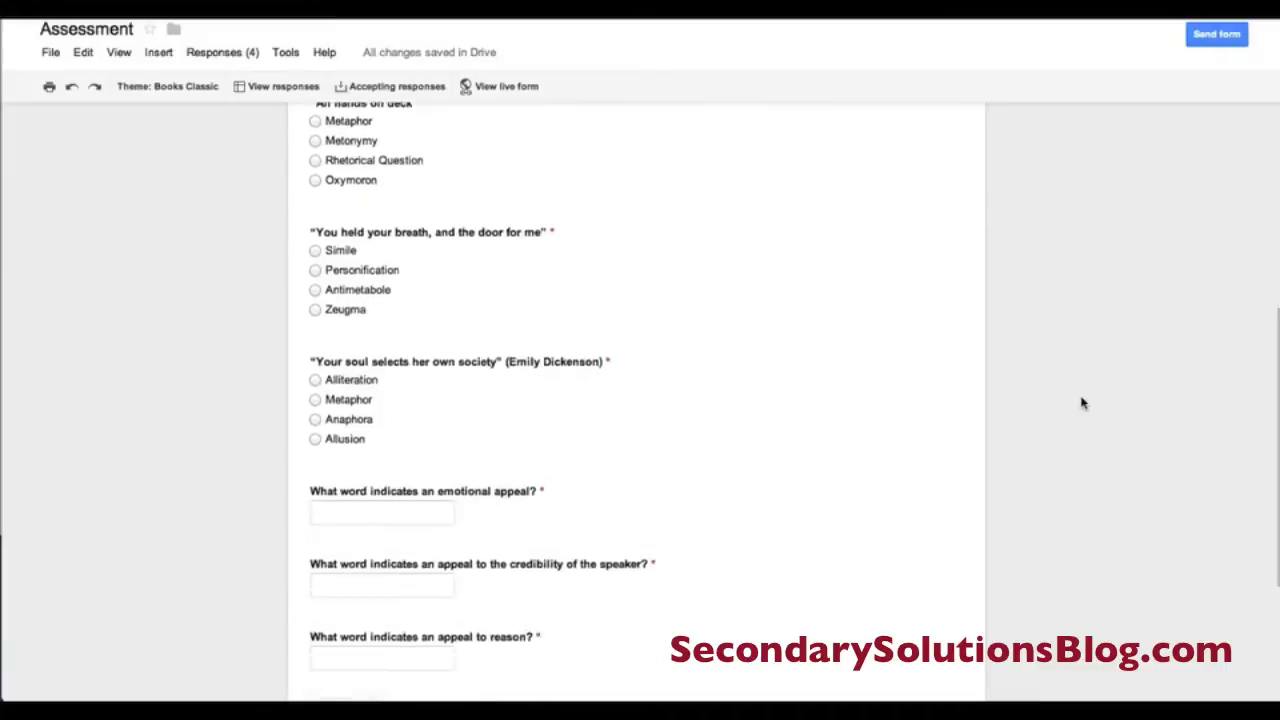
left_click(329, 663)
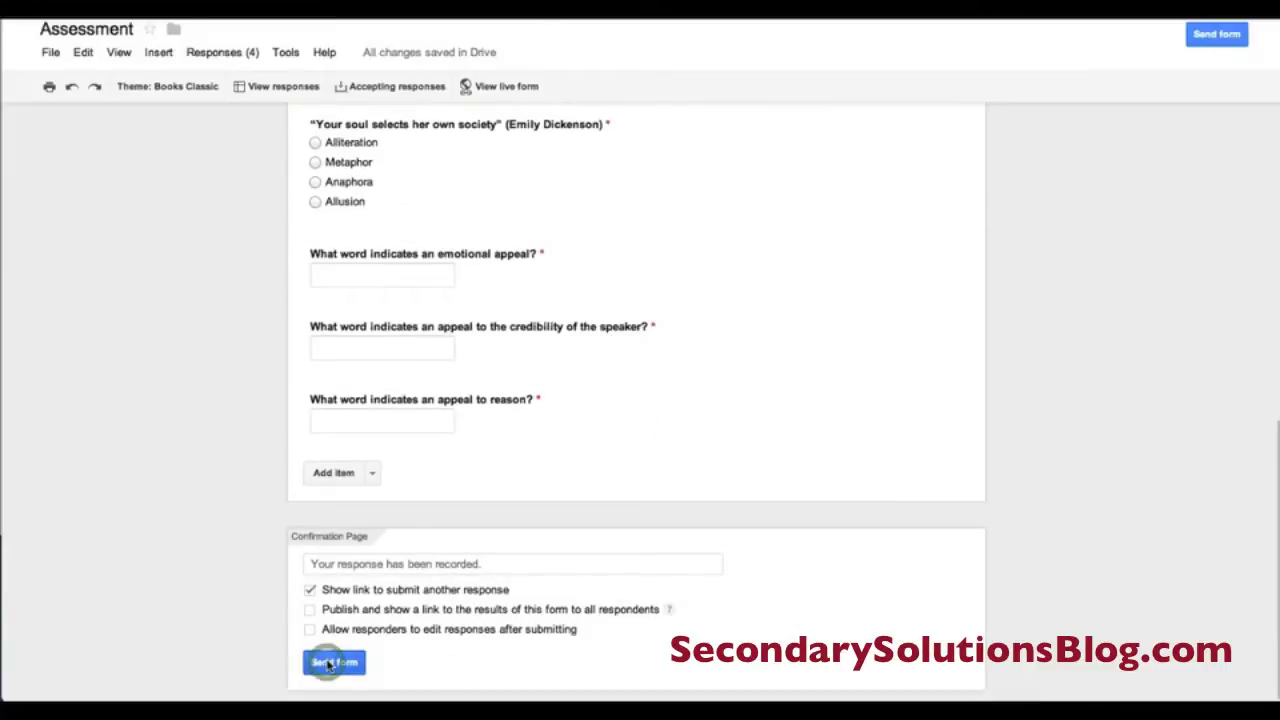
left_click(571, 281)
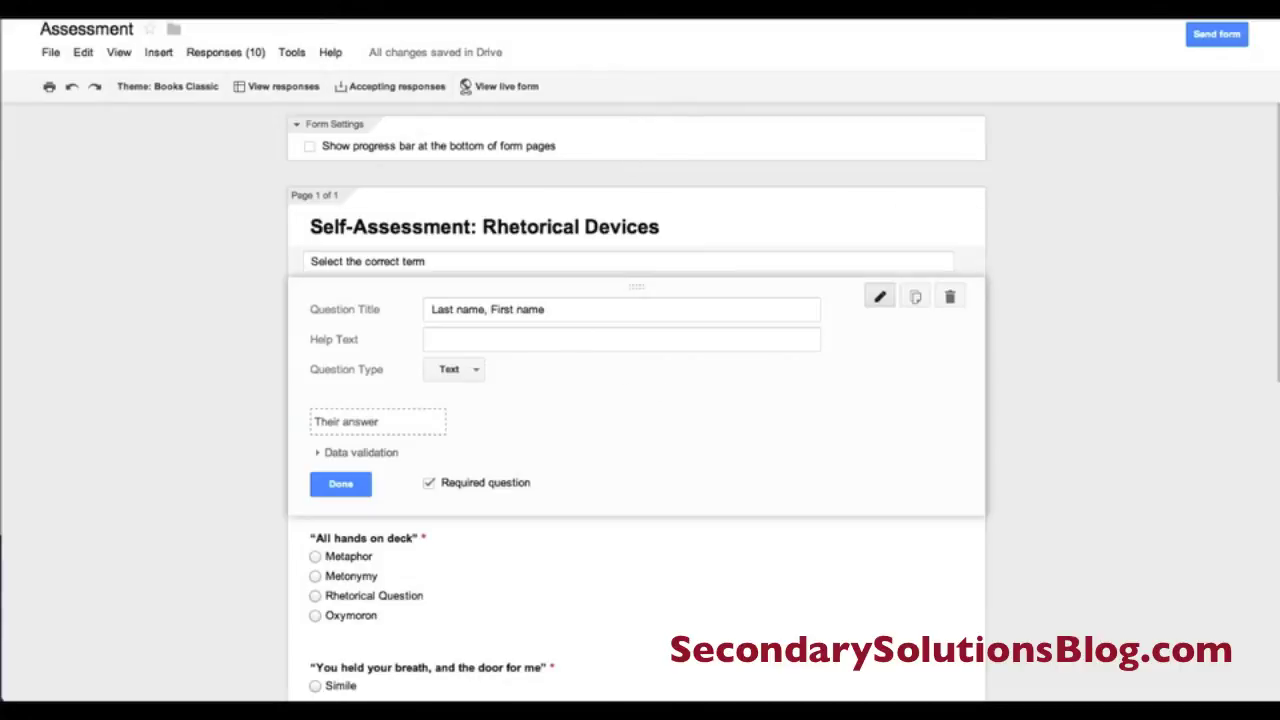
left_click(226, 52)
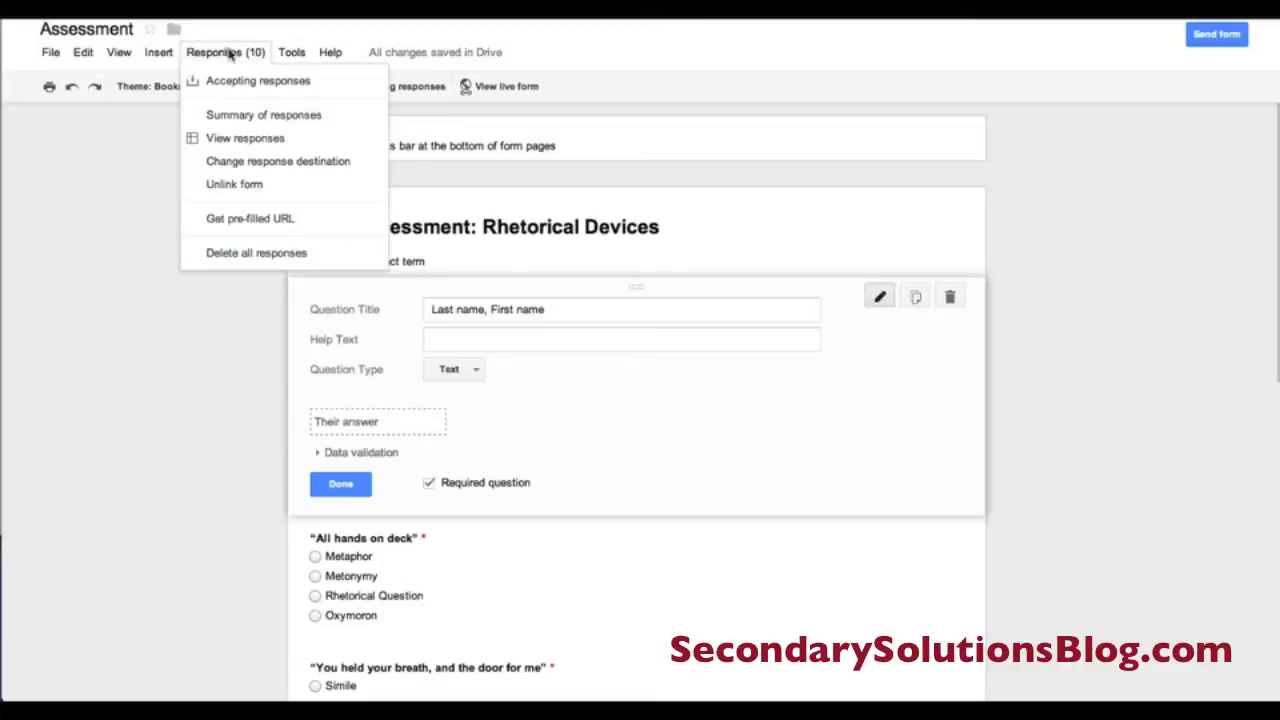
left_click(234, 138)
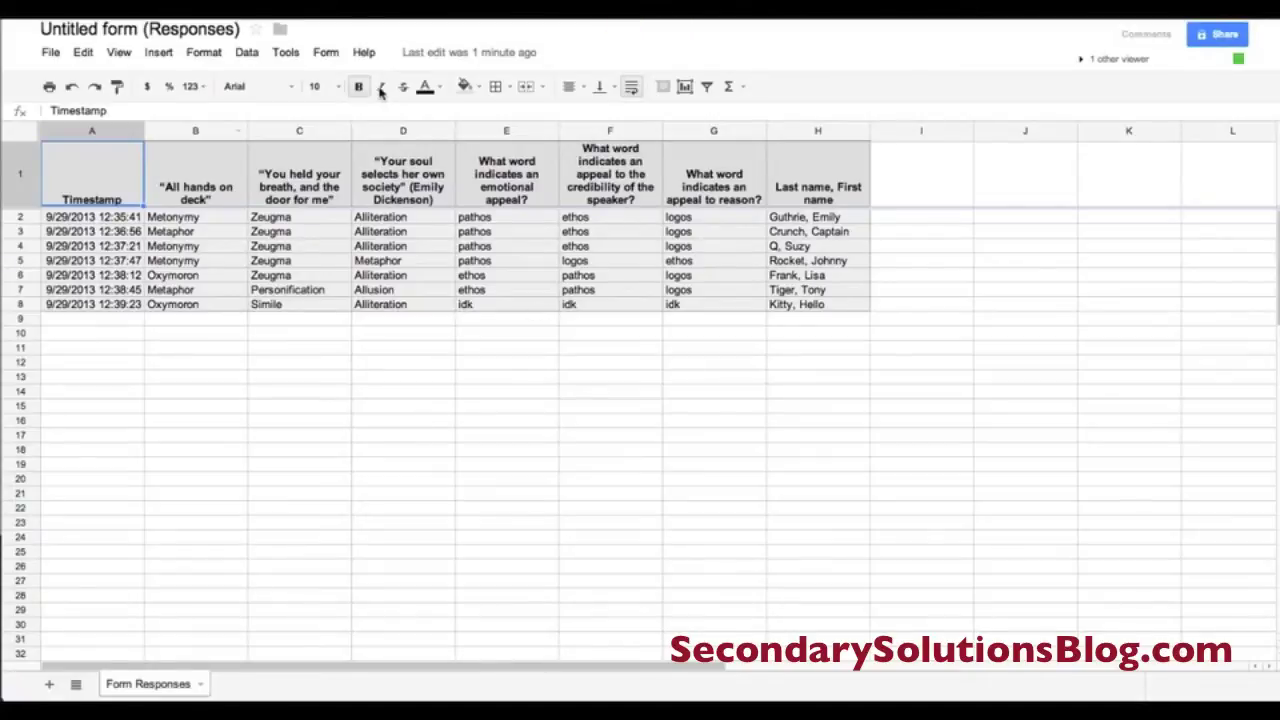
Search the Script Gallery for flubaroo, install the Flubaroo script, and close the gallery
left_click(158, 52)
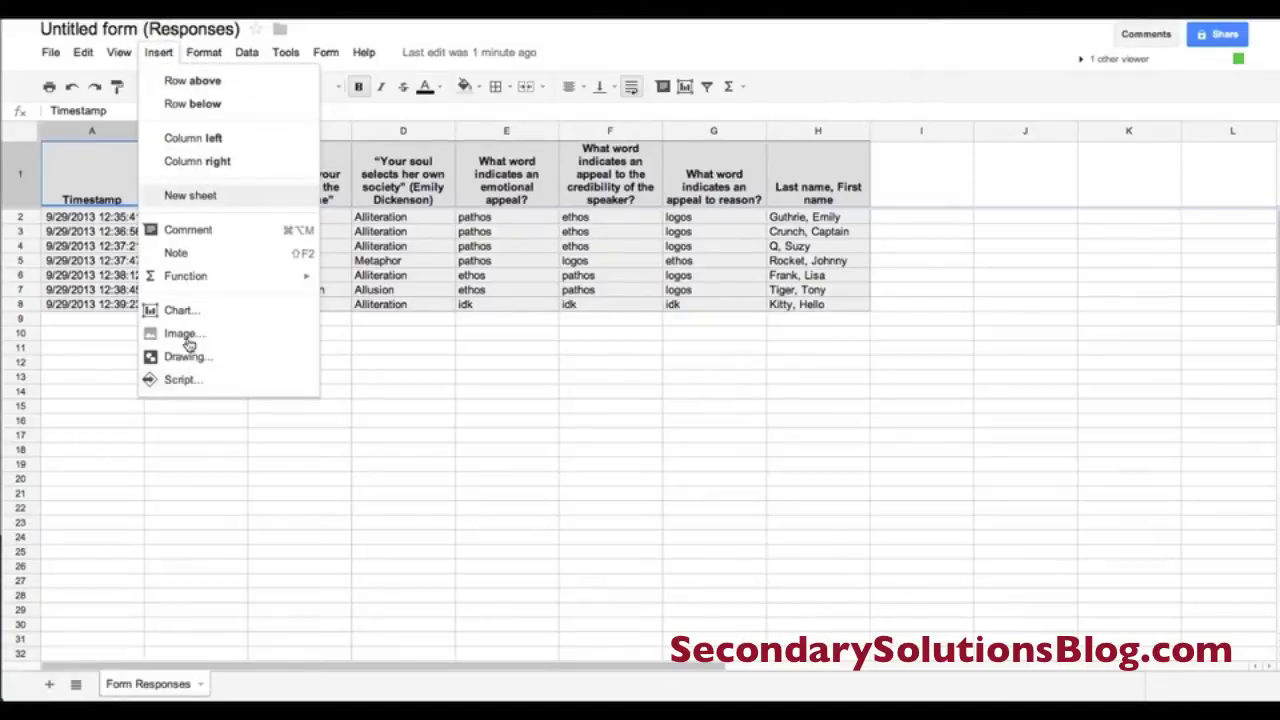
left_click(191, 388)
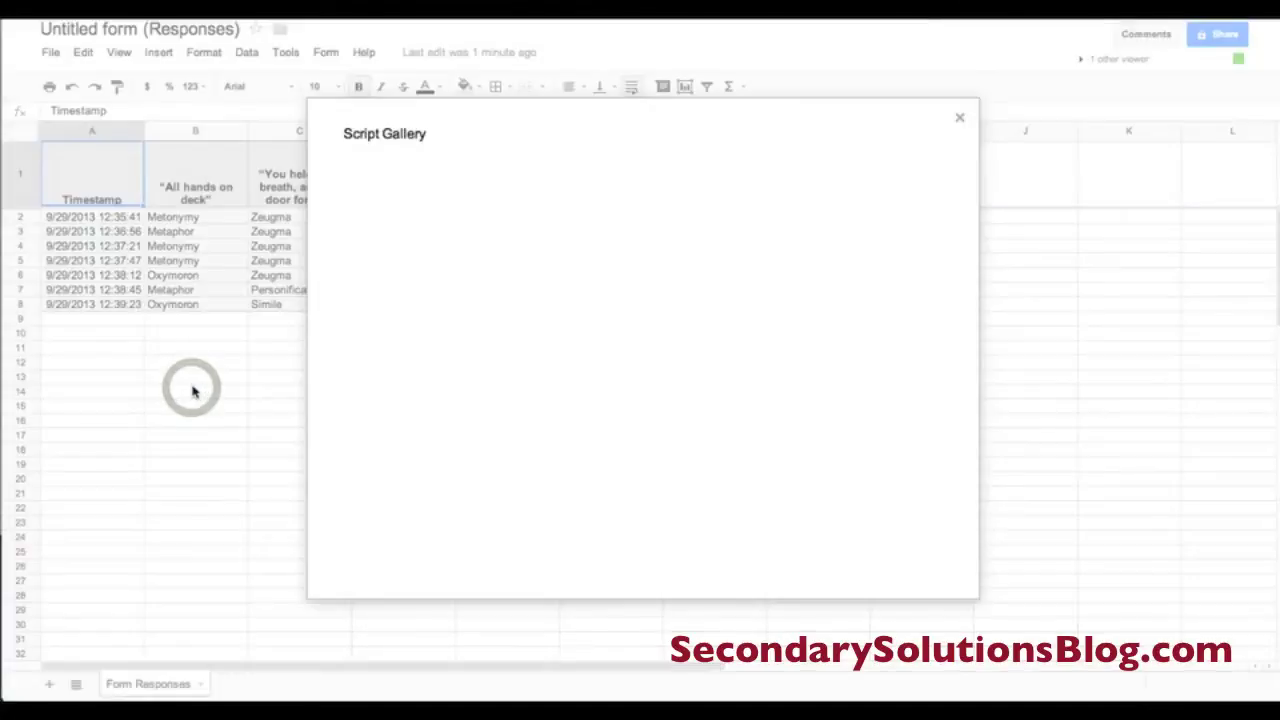
left_click(549, 176)
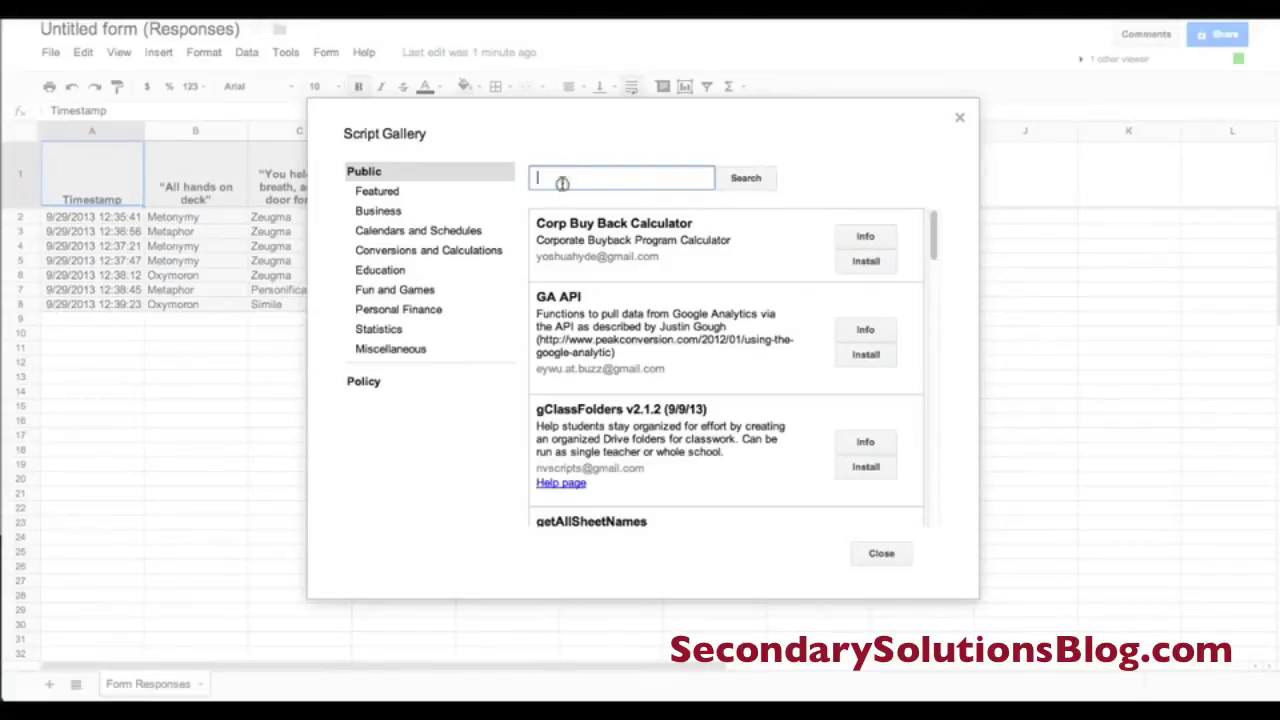
type("flubaroo")
left_click(743, 178)
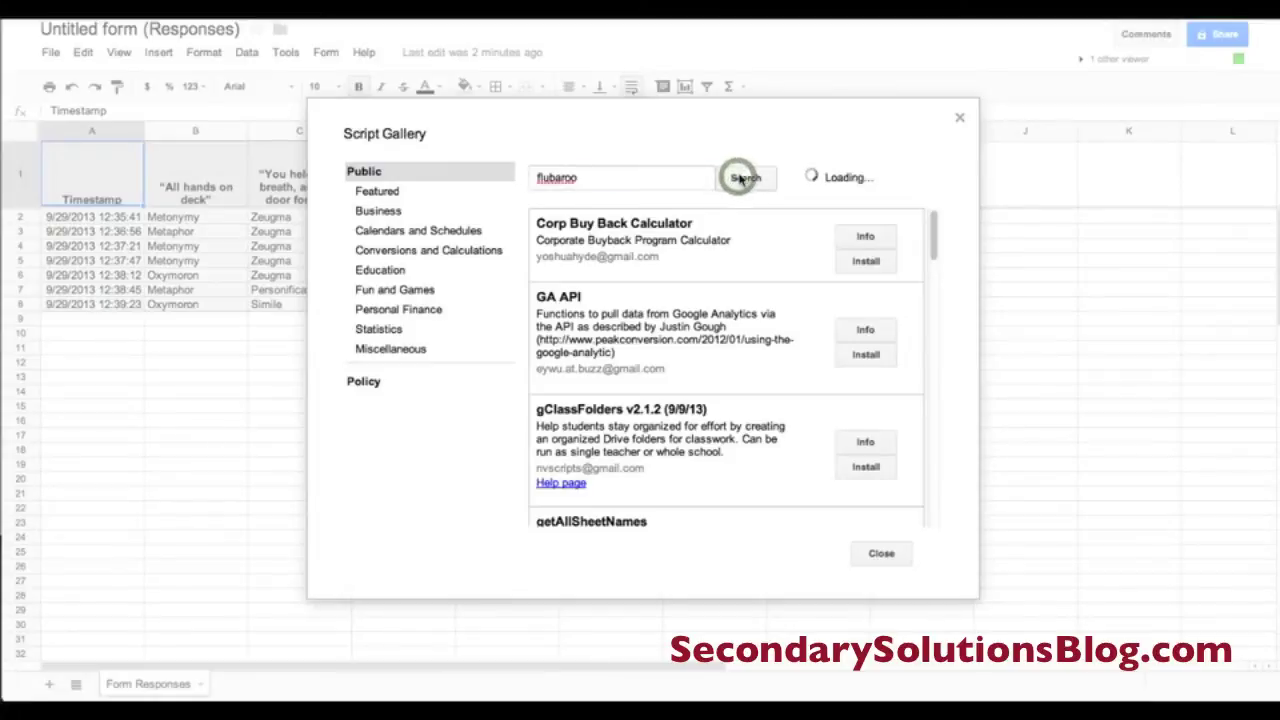
left_click(872, 373)
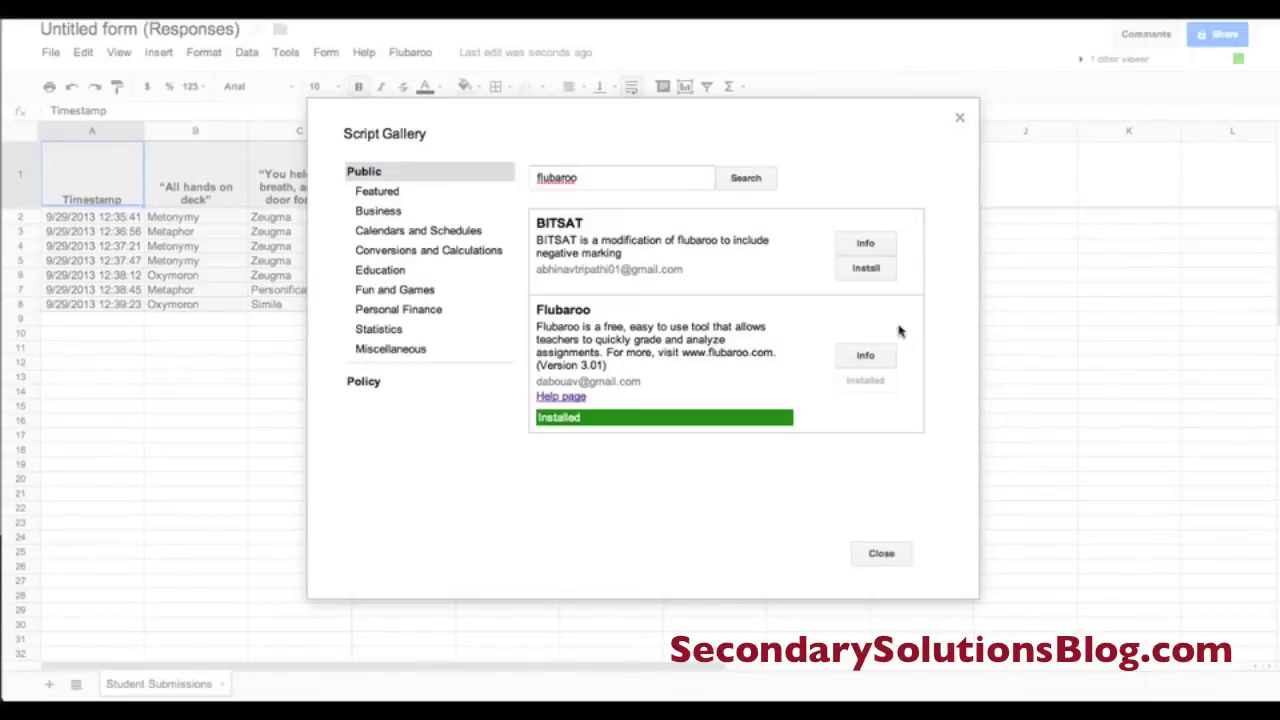
left_click(889, 555)
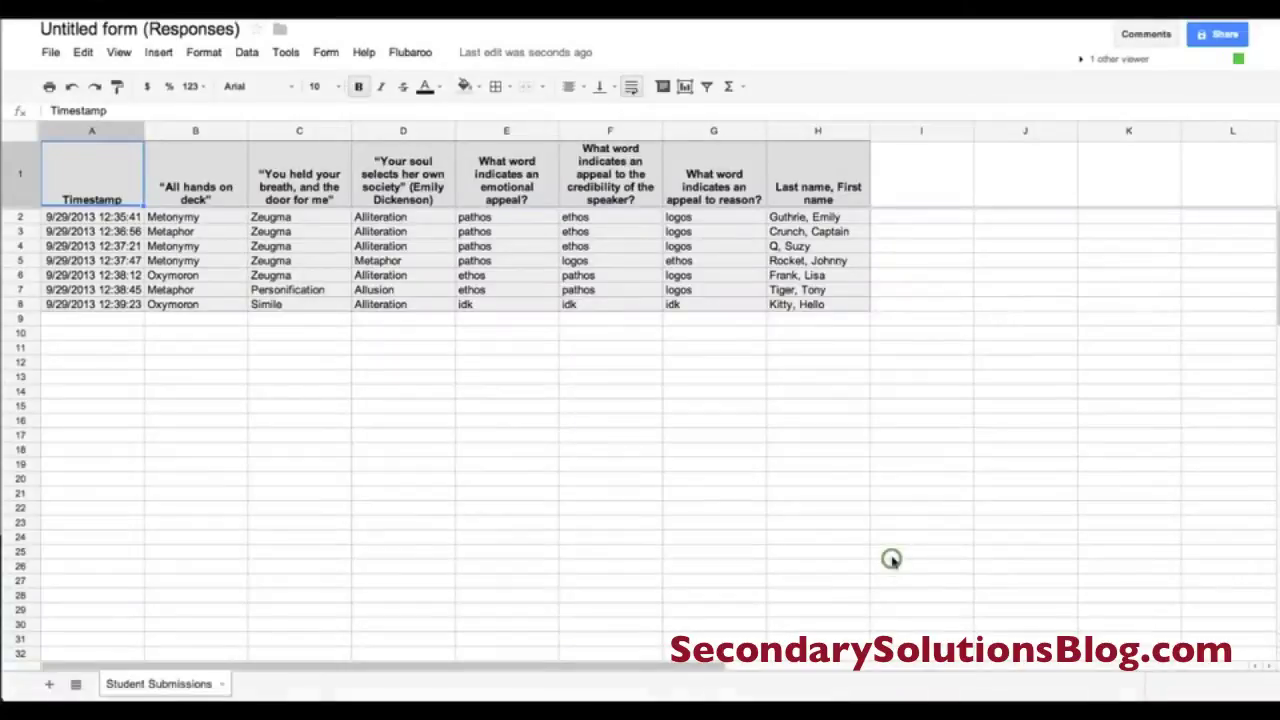
Authorize Flubaroo and start its Grade Assignment process
left_click(407, 55)
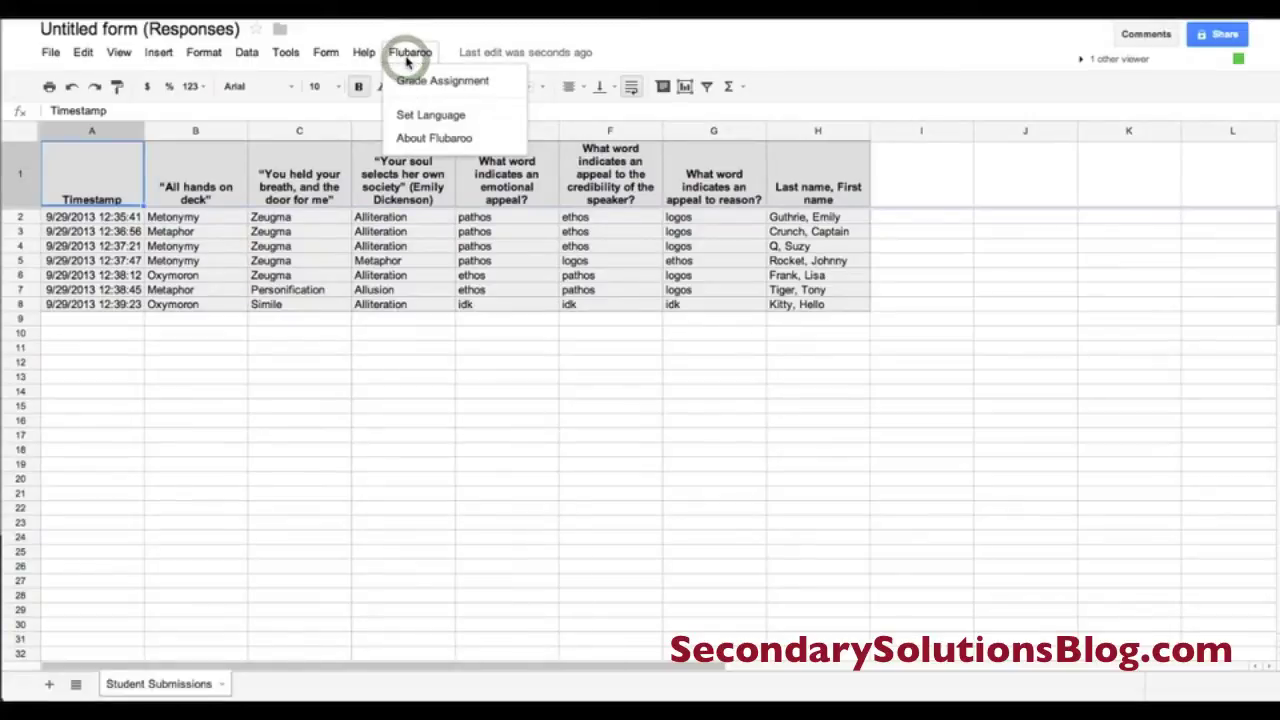
left_click(414, 80)
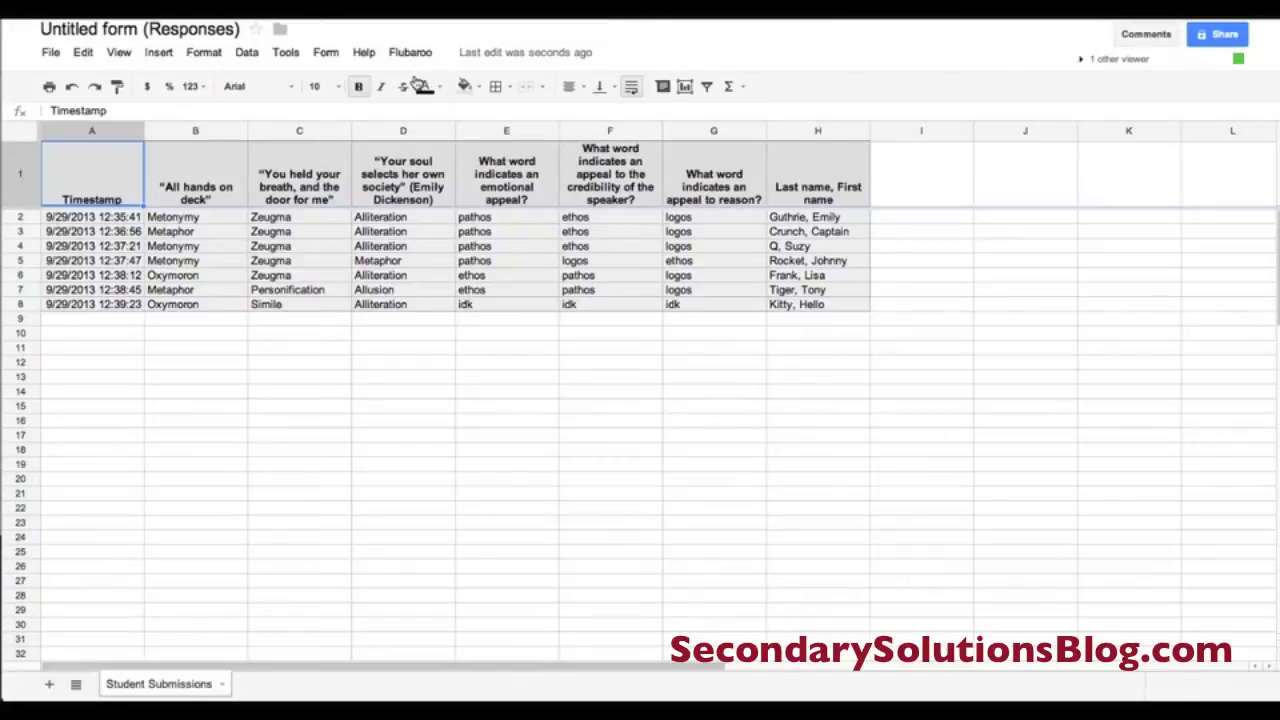
left_click(581, 392)
left_click(408, 60)
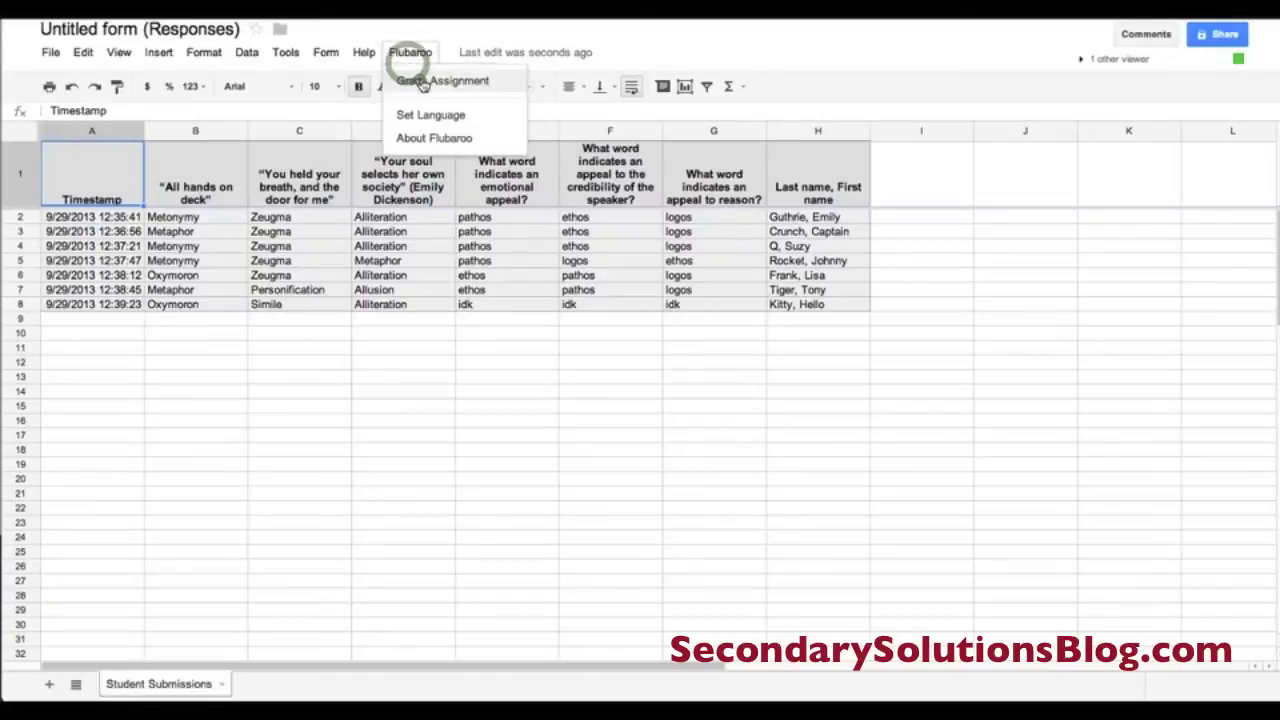
left_click(440, 80)
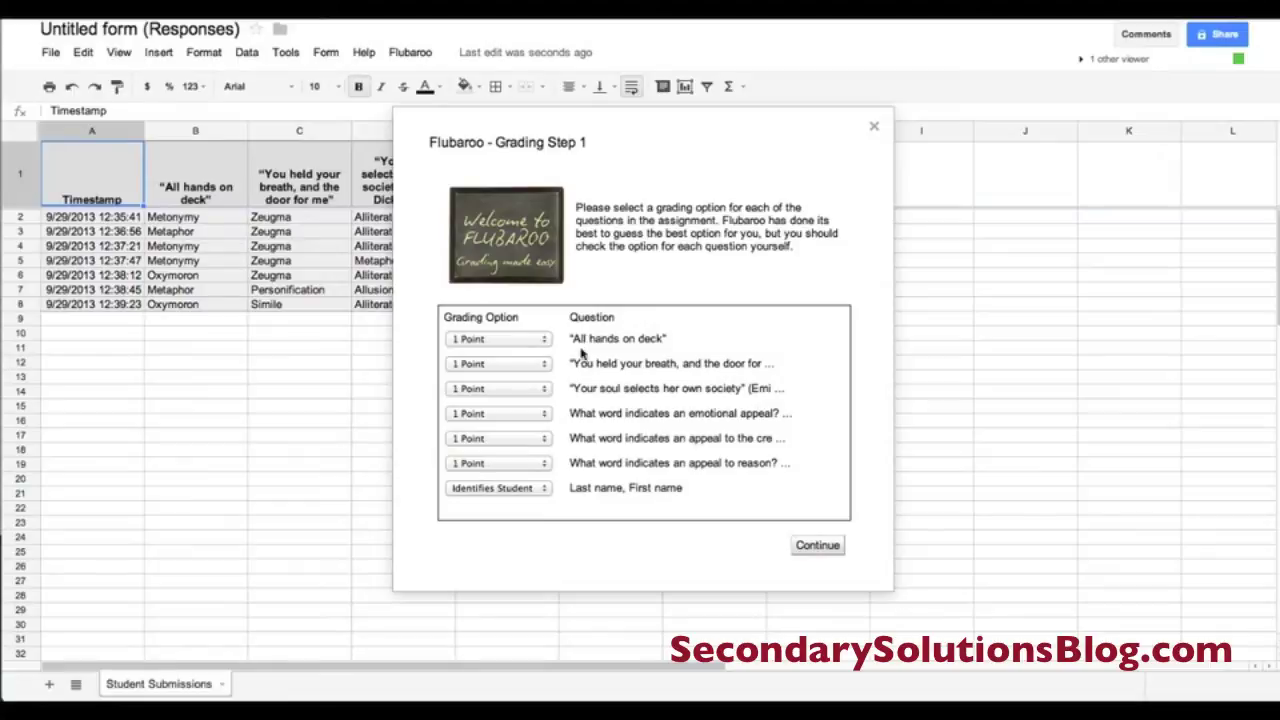
Make the emotional appeal, credibility and appeal-to-reason questions worth 2 points each
left_click(520, 414)
left_click(512, 424)
left_click(513, 440)
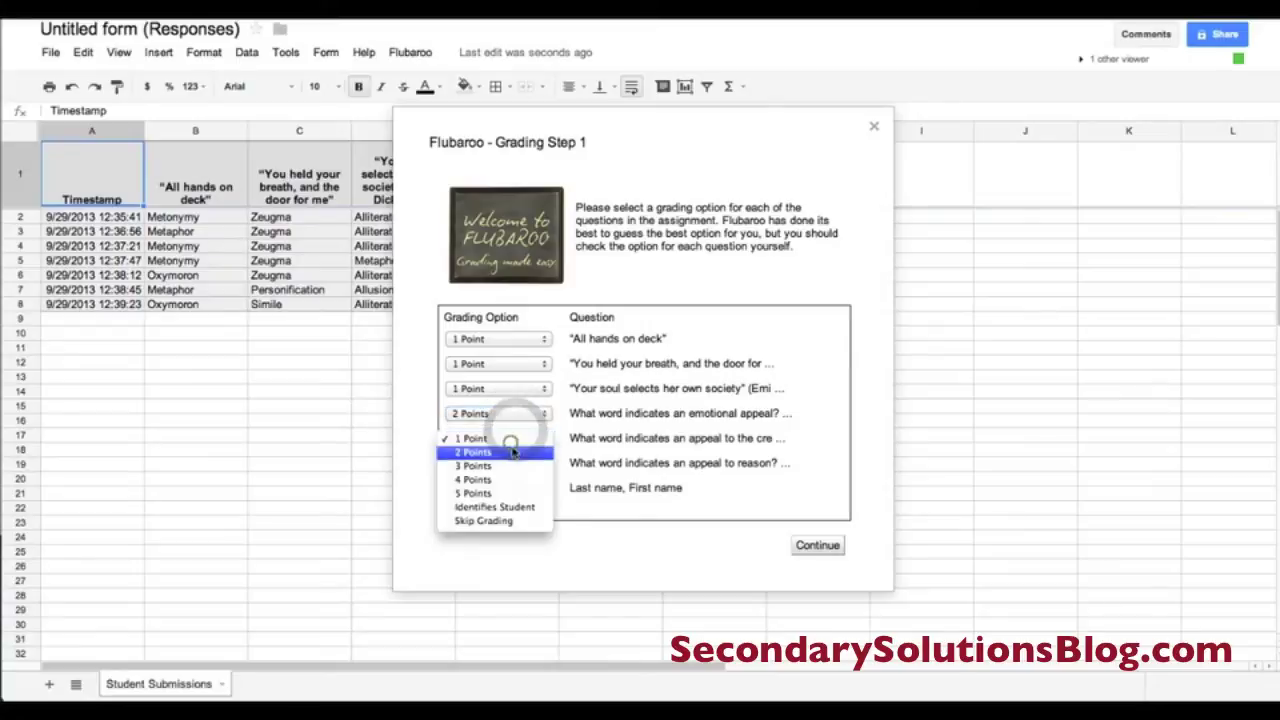
left_click(512, 452)
left_click(513, 463)
left_click(513, 477)
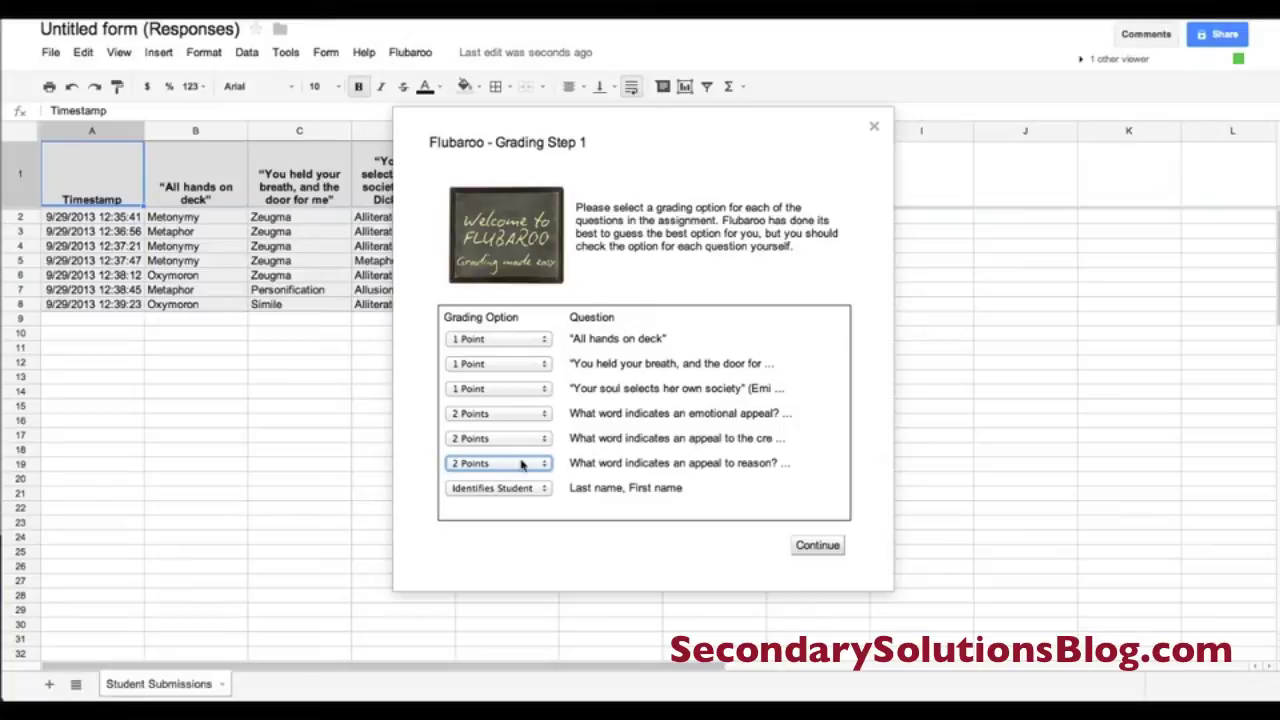
left_click(812, 553)
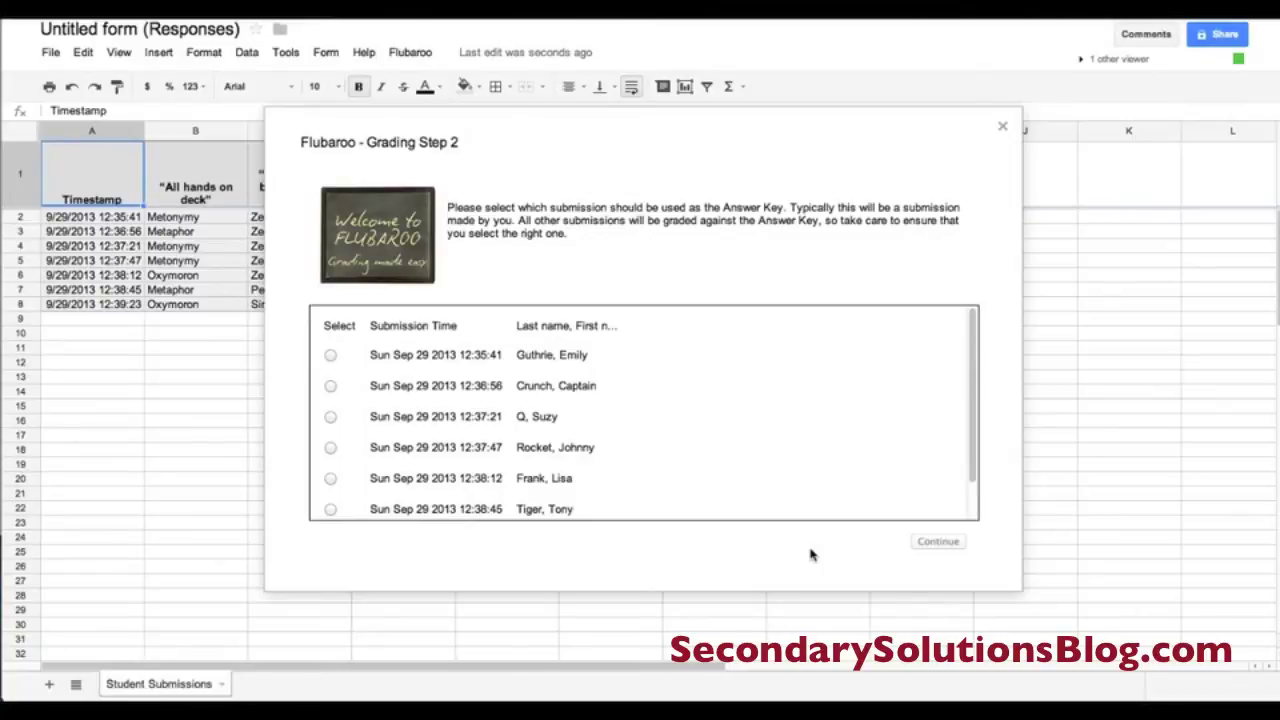
Use the first submission, timestamped 12:35:41, as the answer key and run grading
left_click(330, 357)
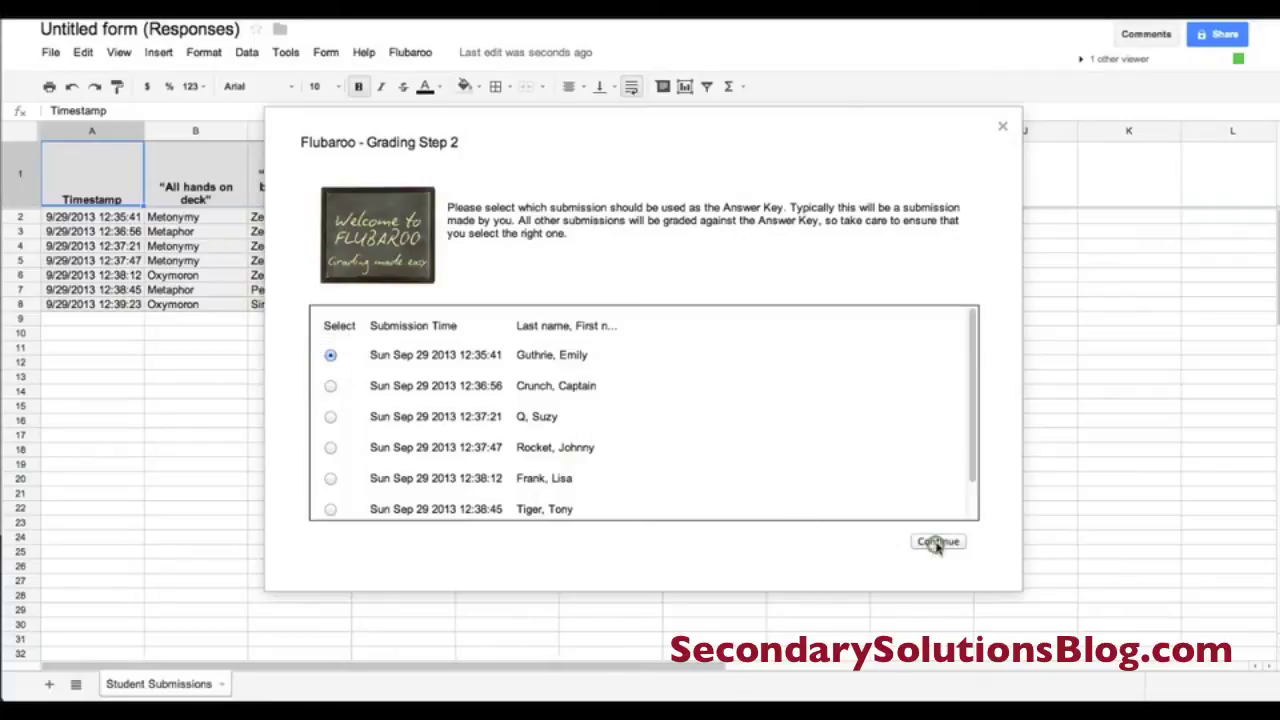
left_click(937, 543)
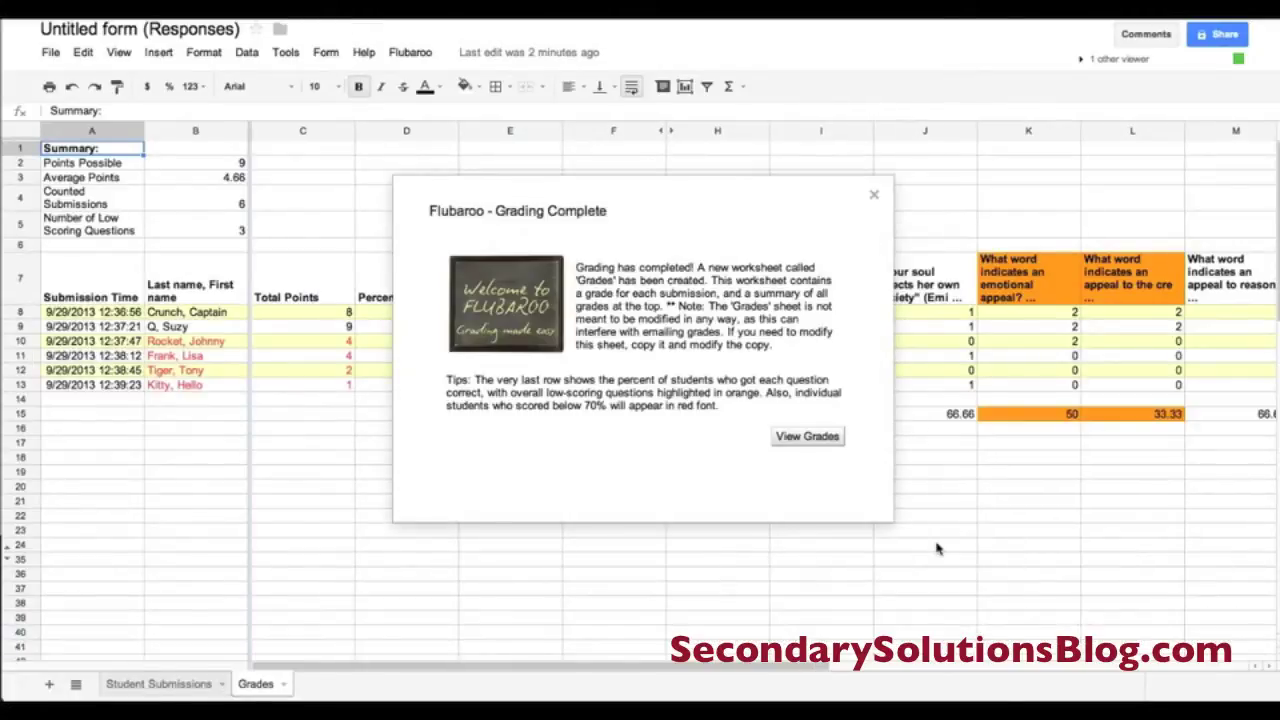
Dismiss the Grading Complete message to view the Grades sheet
left_click(810, 440)
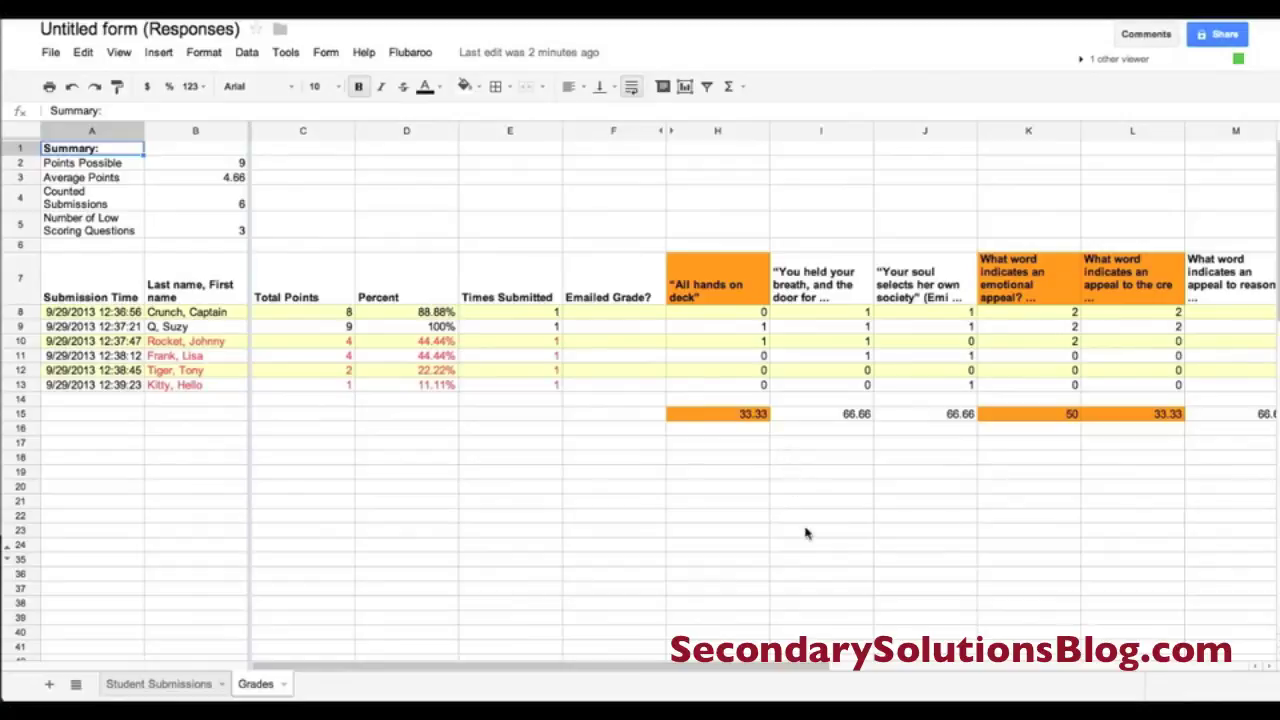
Sort the Grades sheet A → Z by the student name column B
left_click(656, 676)
left_click_drag(598, 666, 625, 672)
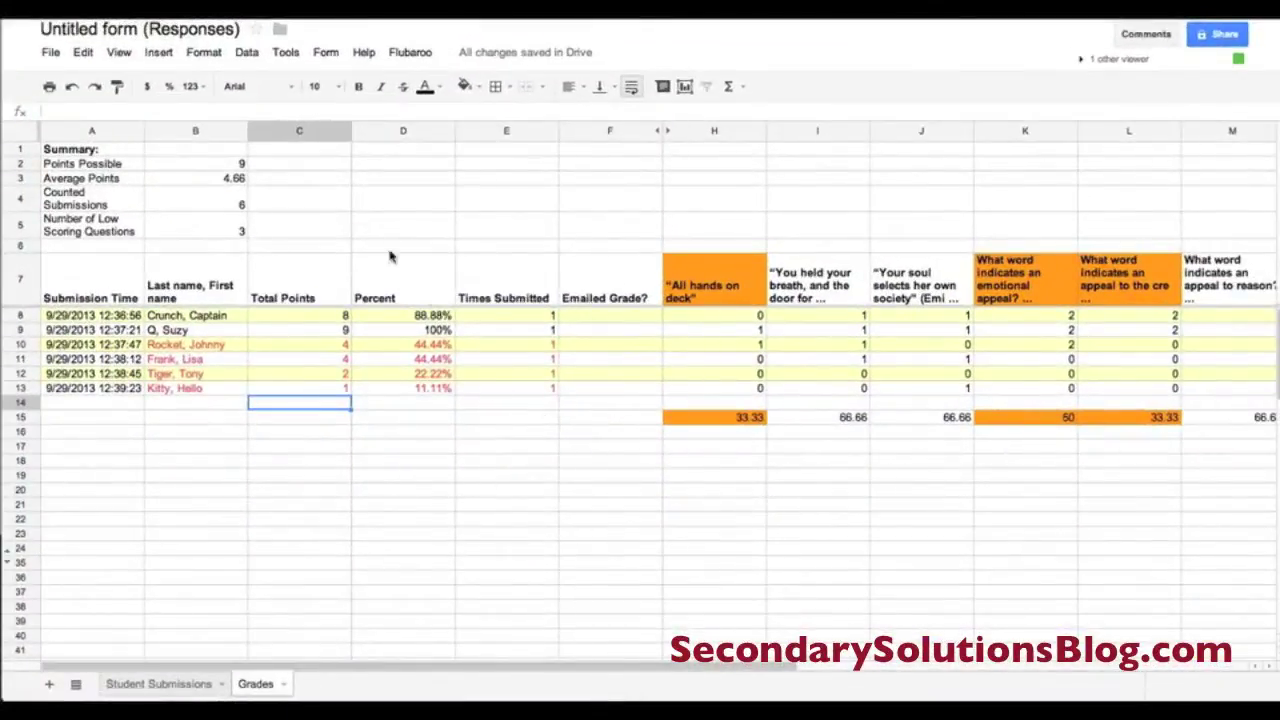
left_click(215, 136)
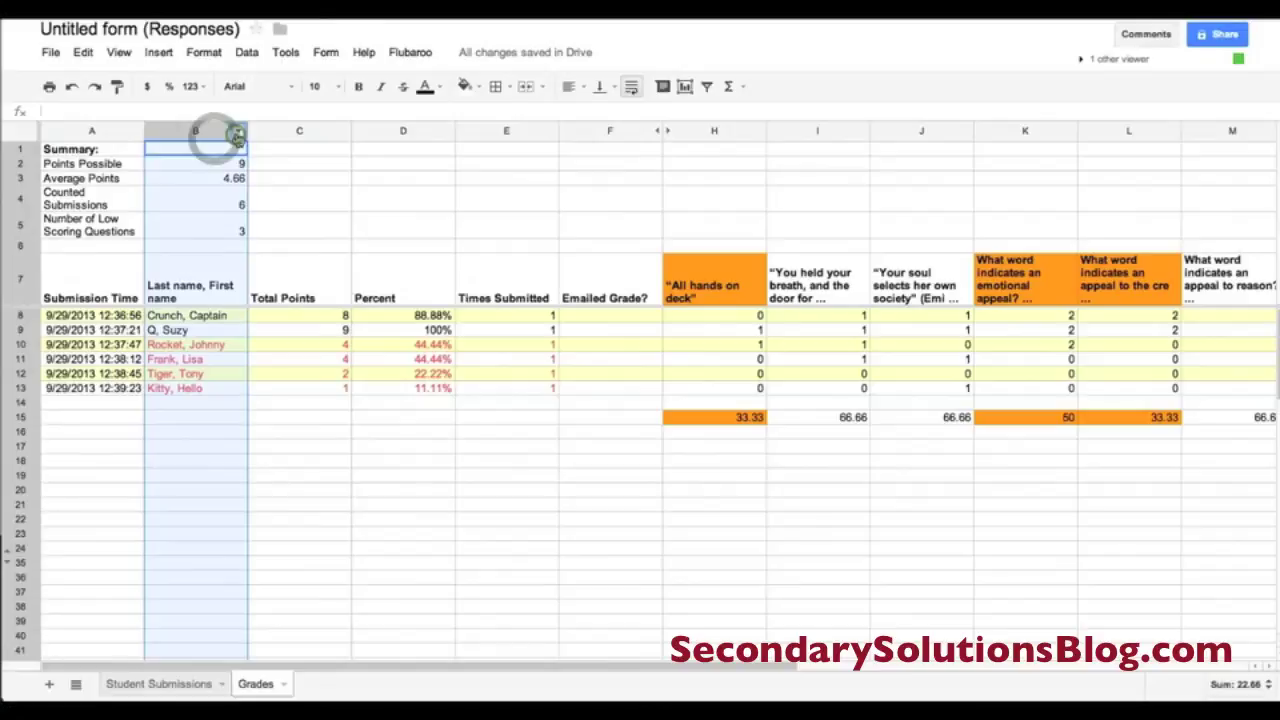
left_click(238, 133)
left_click(310, 410)
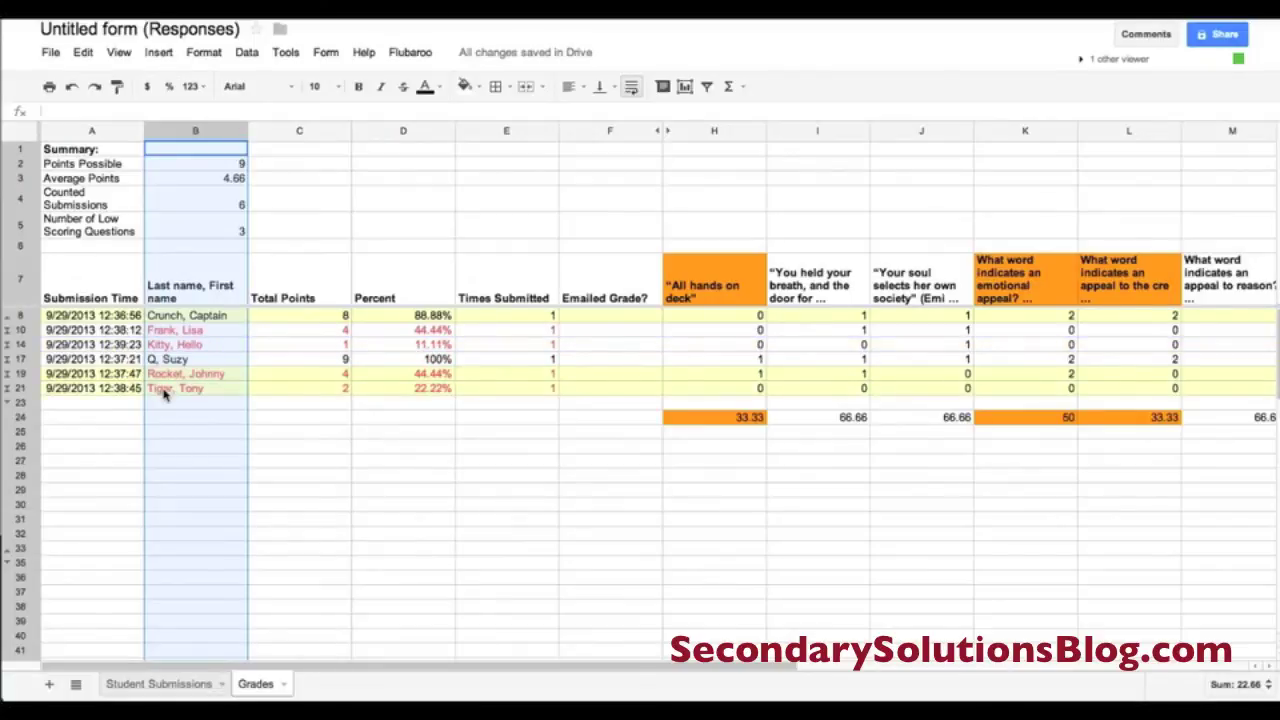
left_click(267, 432)
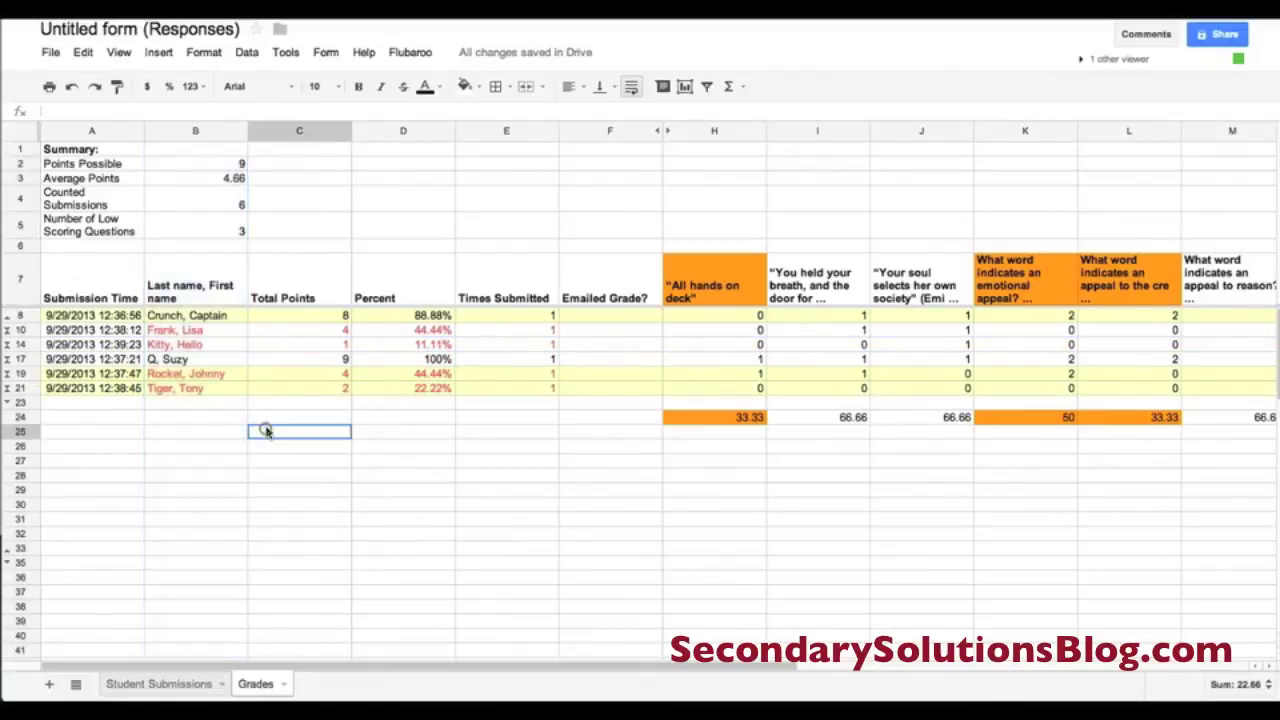